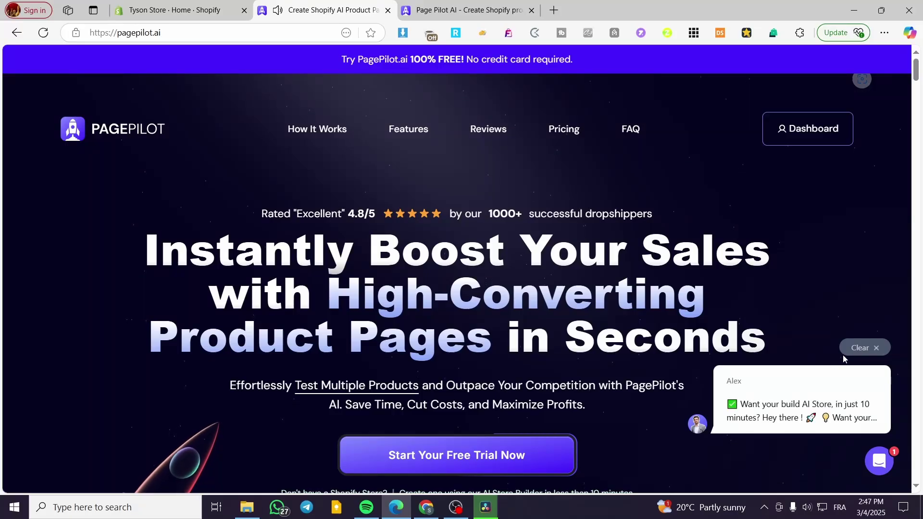
# Dismiss the chat message on the PagePilot site, then look over the Shopify admin home and the PagePilot dashboard
pyautogui.click(861, 348)
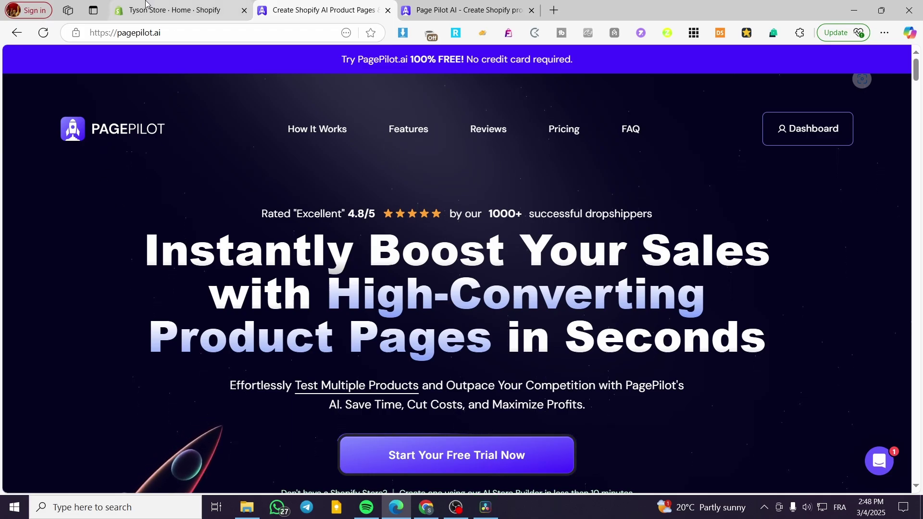
pyautogui.click(164, 10)
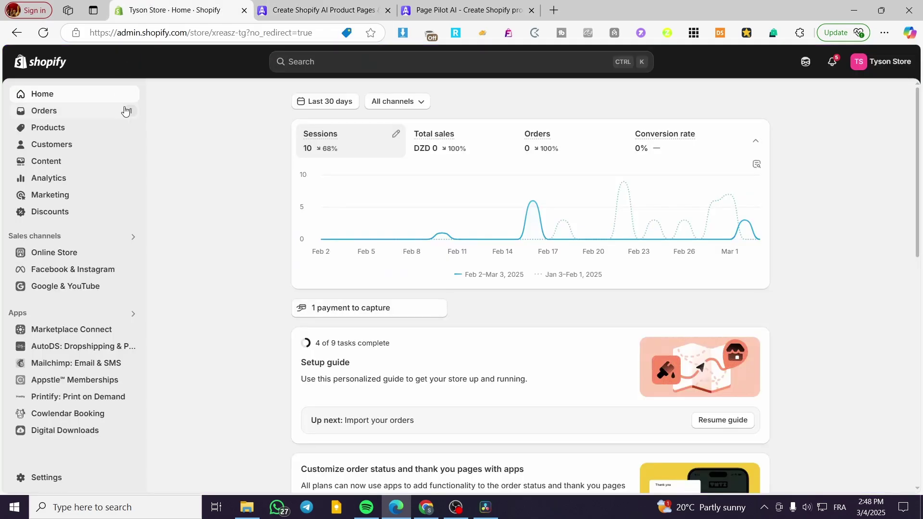
pyautogui.click(287, 5)
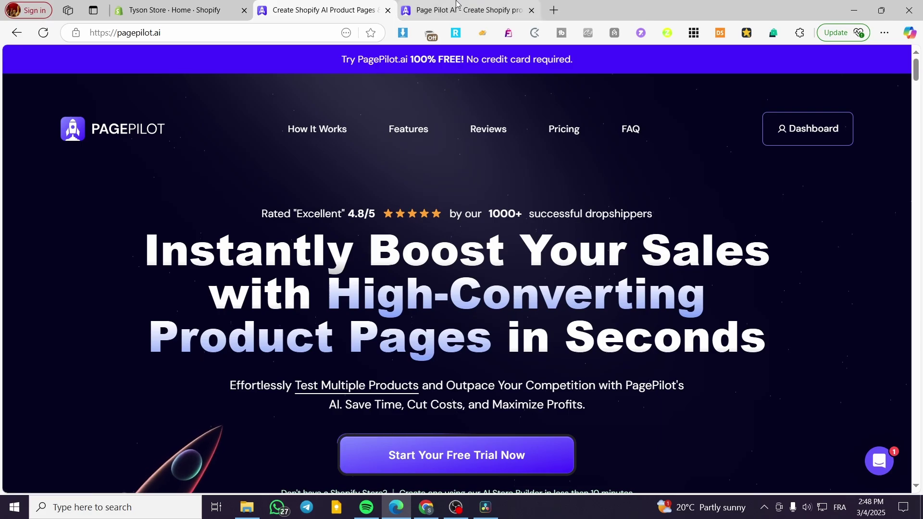
pyautogui.hotkey('ctrl', 'Tab')
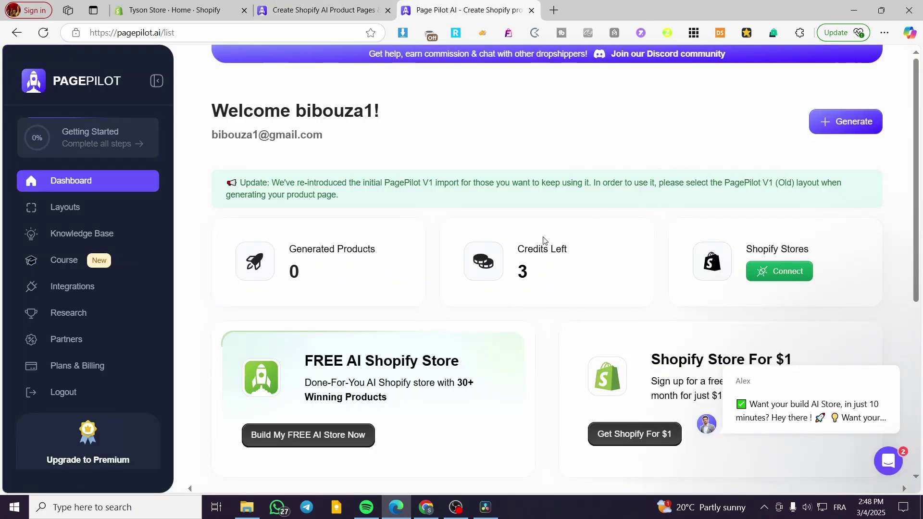
pyautogui.moveTo(849, 332)
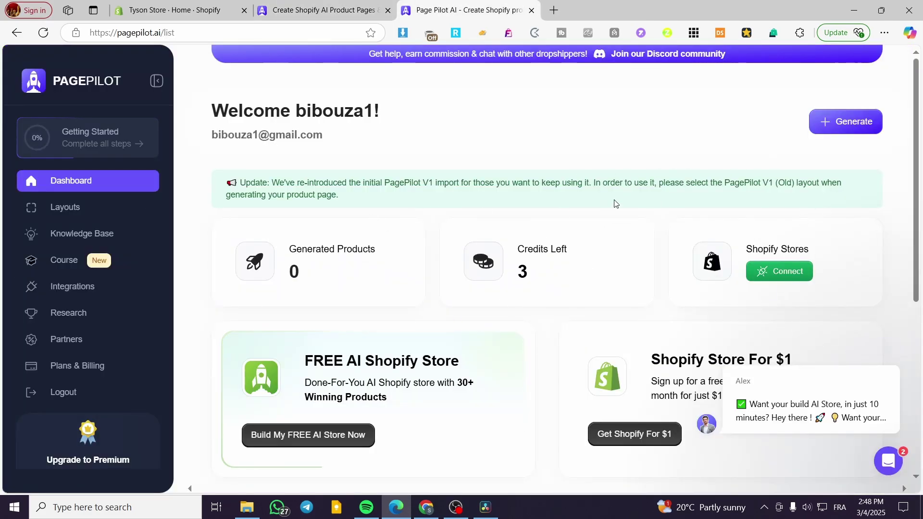
# Switch to the Shopify admin of Tyson Store and open the Online Store preferences
pyautogui.click(183, 9)
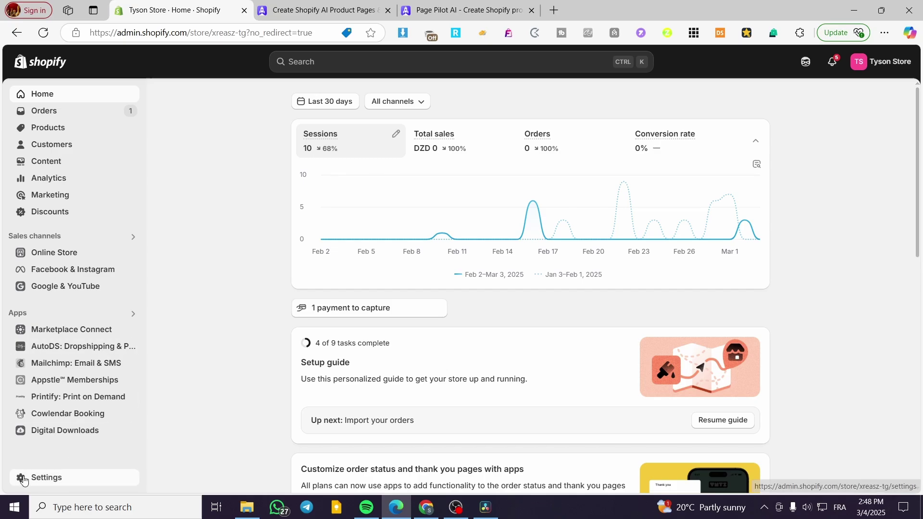
pyautogui.click(46, 477)
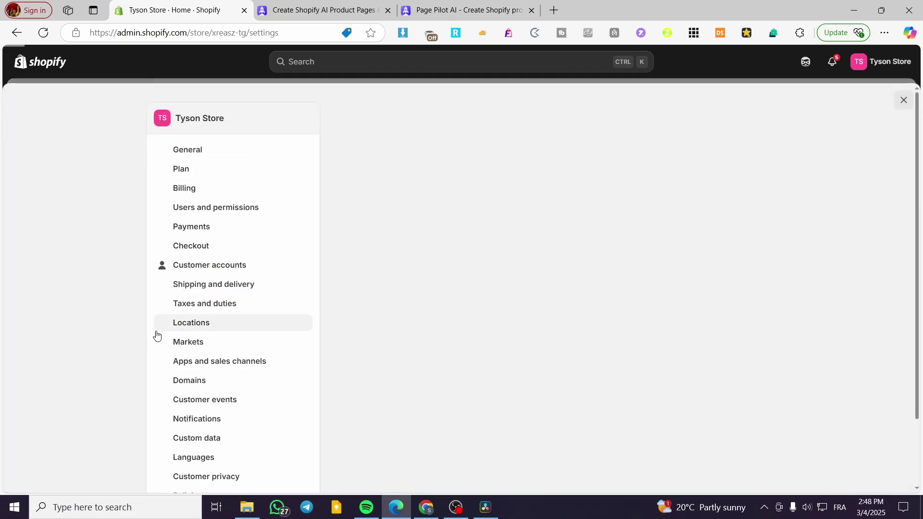
pyautogui.click(903, 99)
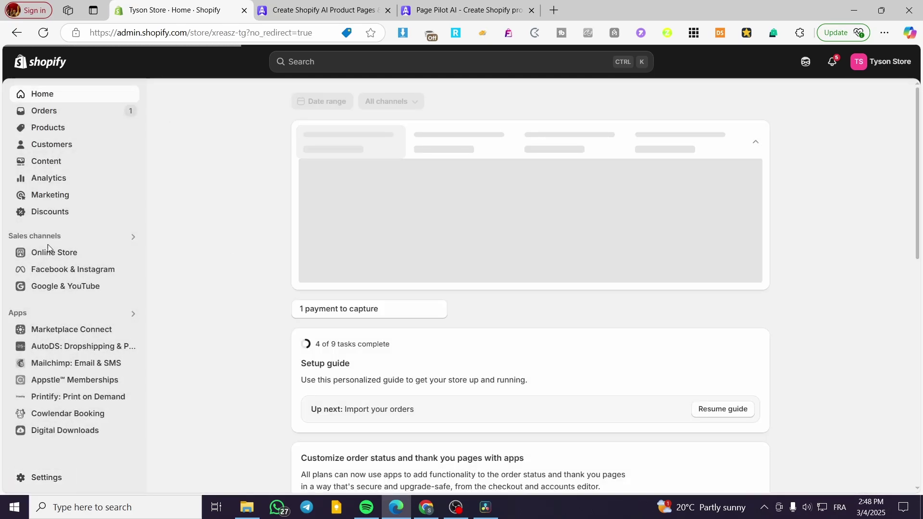
pyautogui.click(50, 253)
pyautogui.scroll(-1, 56, 337)
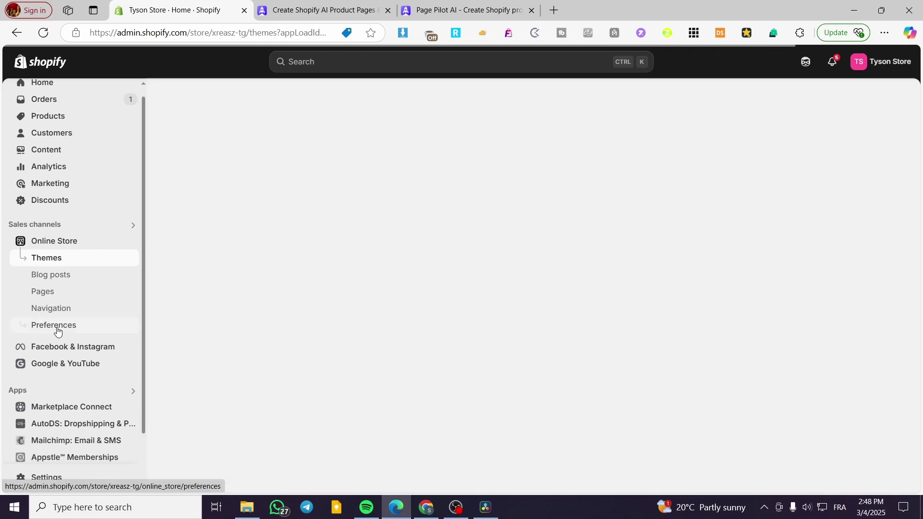
pyautogui.click(56, 326)
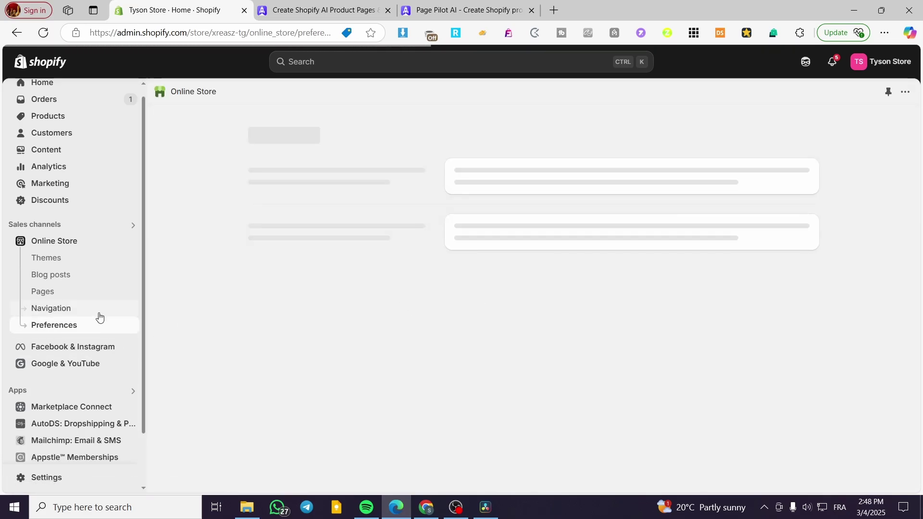
# Look through the Online Store preferences and the store's menus, and return to the preferences
pyautogui.scroll(-8, 517, 305)
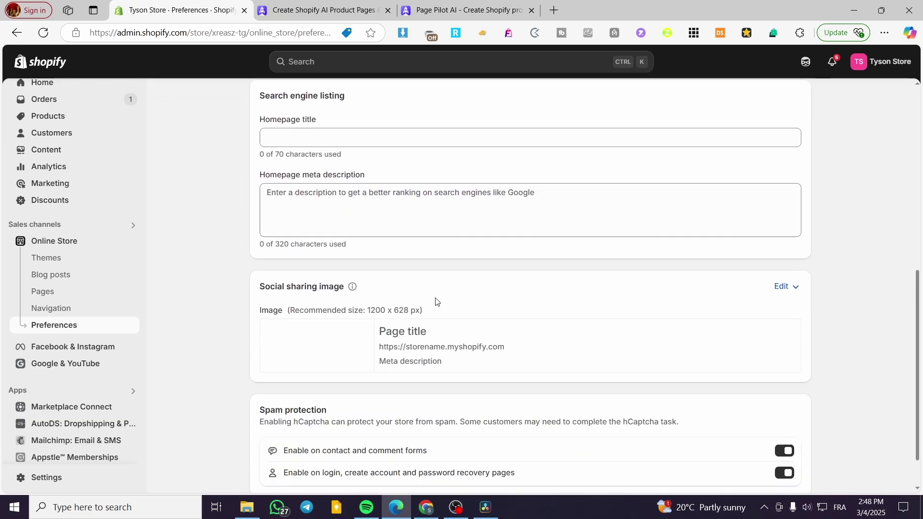
pyautogui.scroll(3, 370, 307)
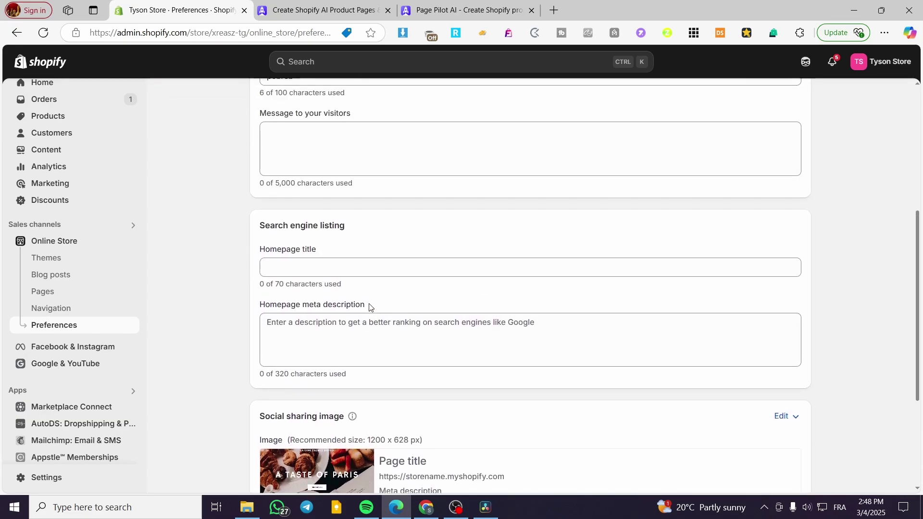
pyautogui.scroll(-3, 369, 307)
pyautogui.click(78, 318)
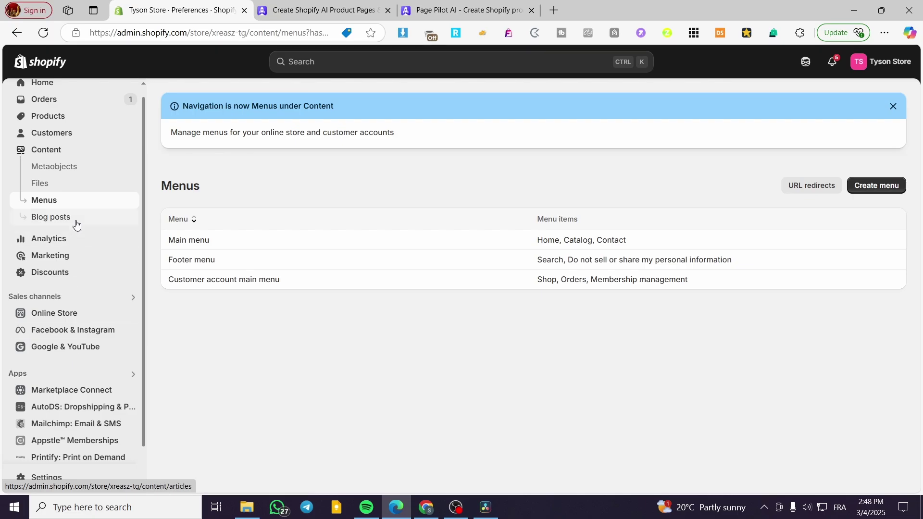
pyautogui.click(62, 318)
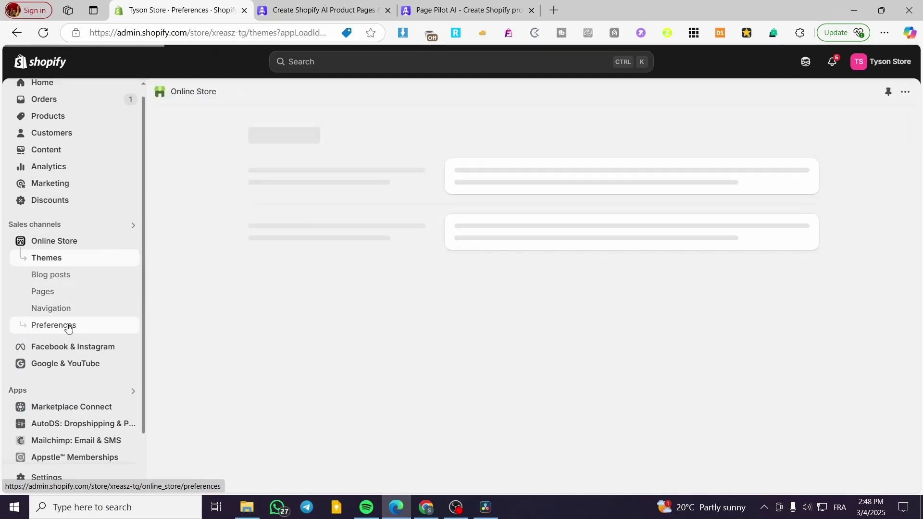
pyautogui.click(68, 328)
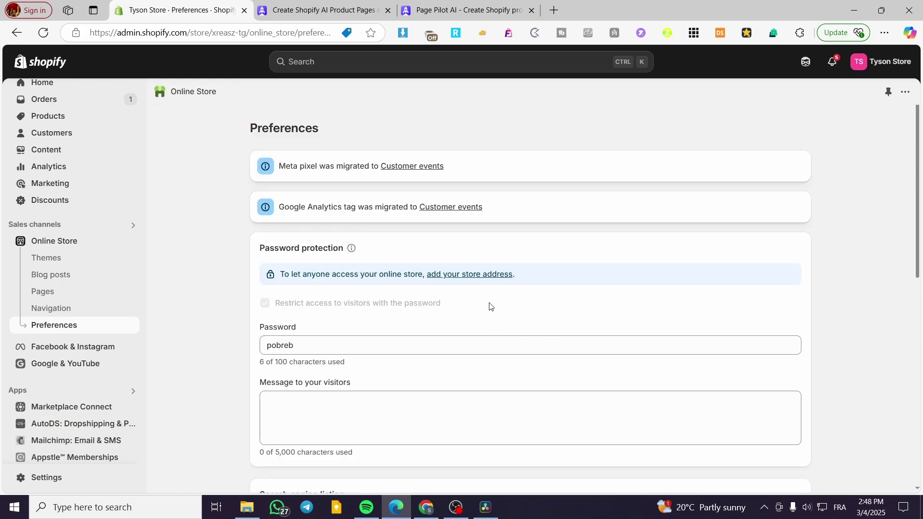
# Add the store's business address from the password protection section and save it
pyautogui.scroll(-4, 500, 304)
pyautogui.scroll(1, 464, 285)
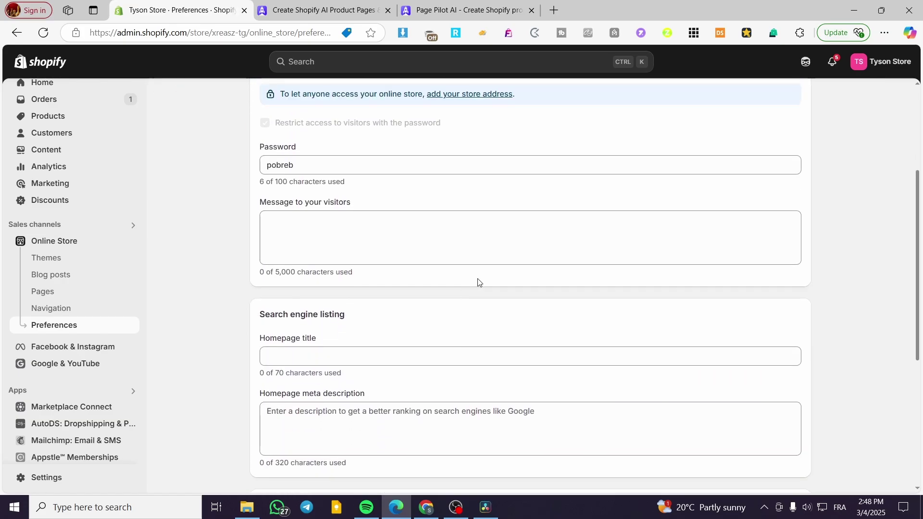
pyautogui.scroll(1, 373, 288)
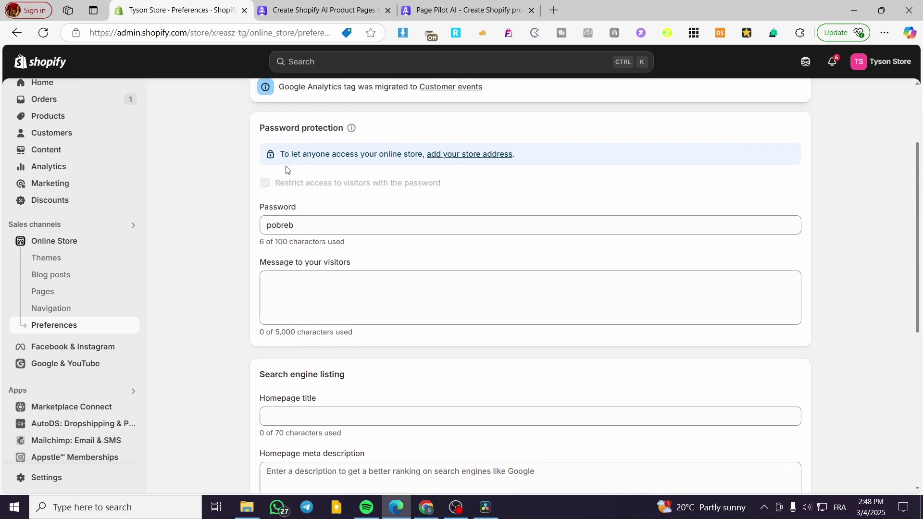
pyautogui.click(465, 155)
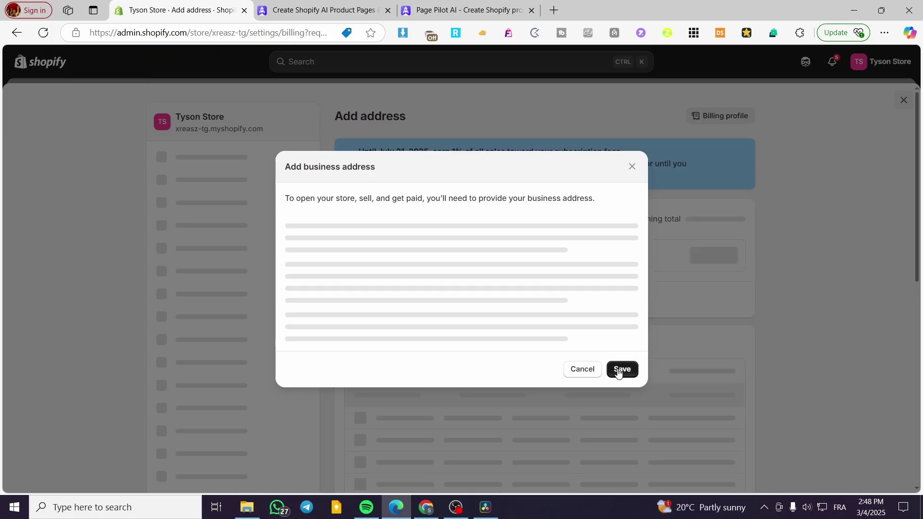
pyautogui.click(621, 368)
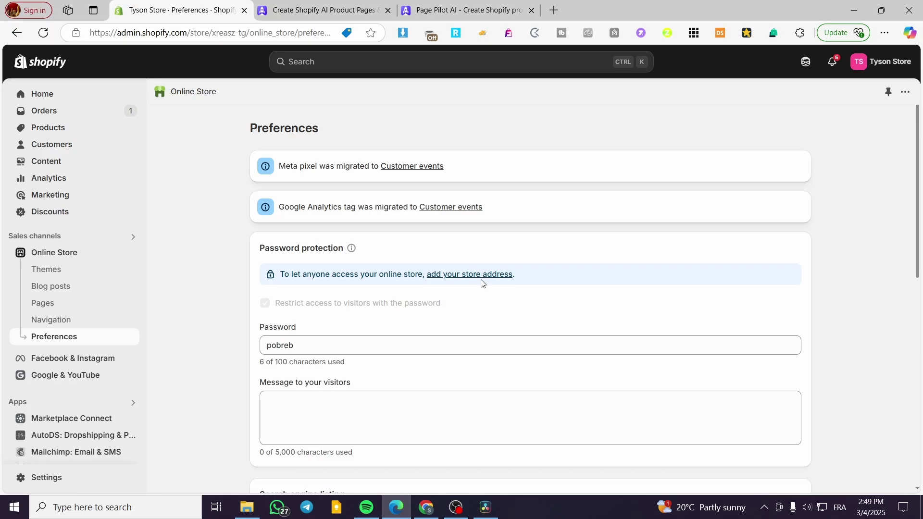
# Turn off the password restriction for store visitors, save the settings, and return to the admin home
pyautogui.click(288, 361)
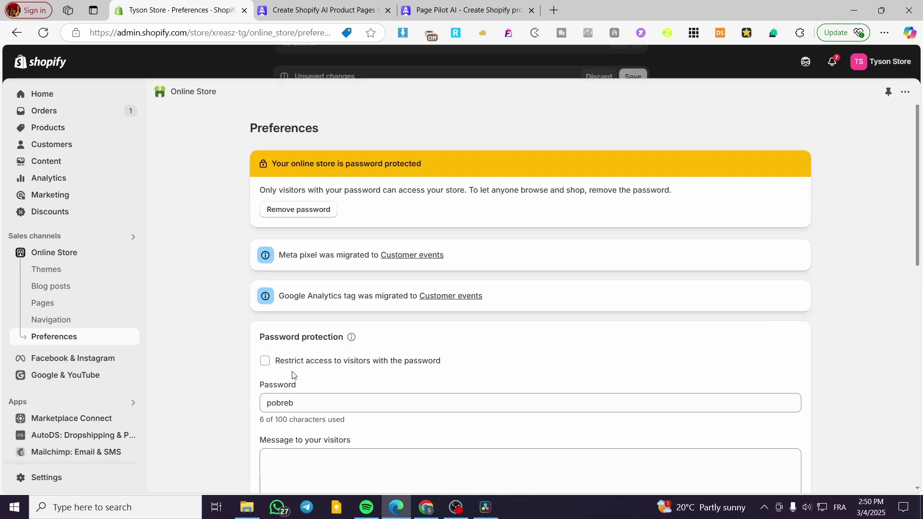
pyautogui.click(637, 61)
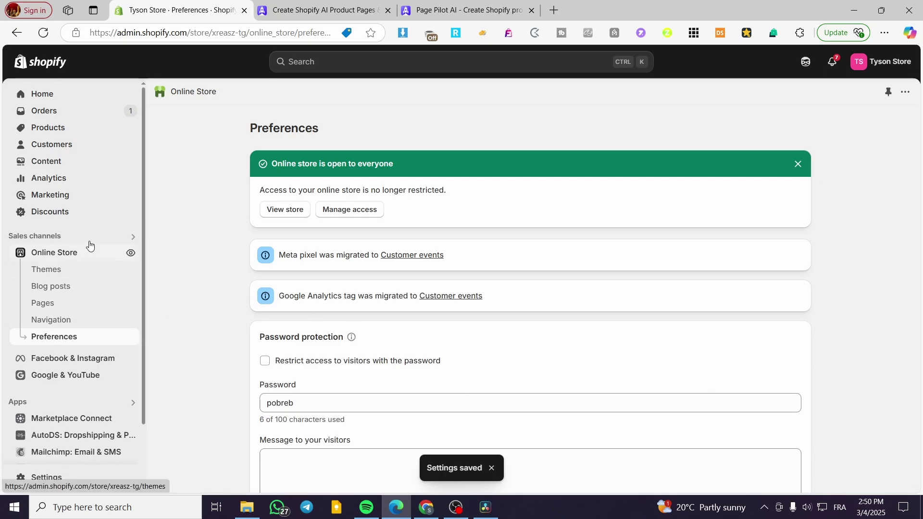
pyautogui.click(58, 94)
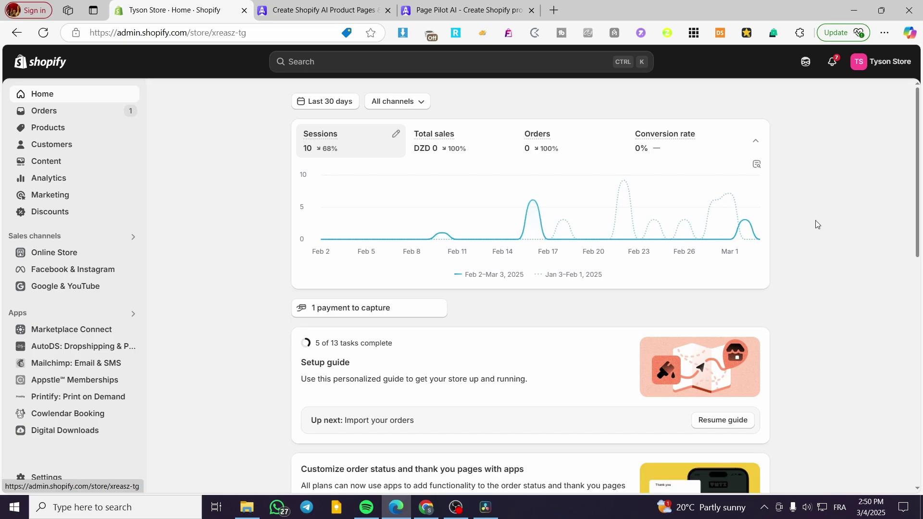
# Switch to the PagePilot dashboard, start a new Shopify store connection, and dismiss the chat message
pyautogui.click(435, 4)
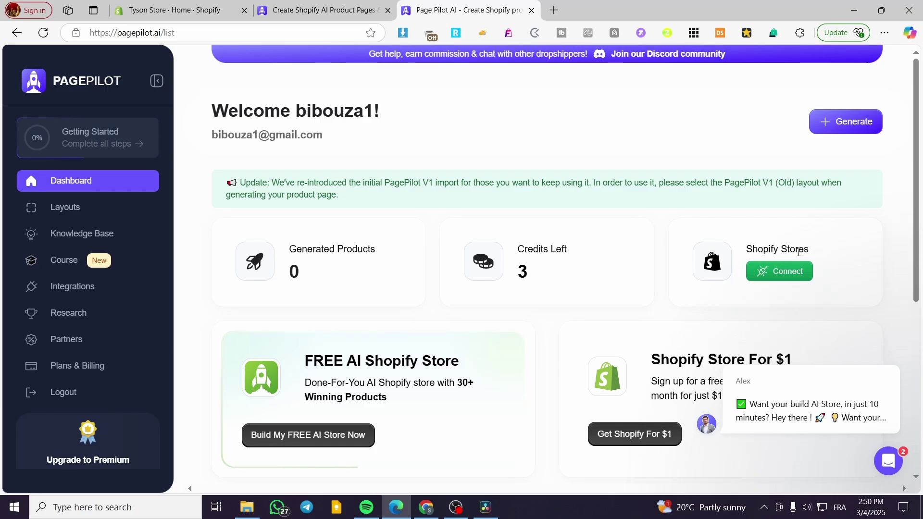
pyautogui.moveTo(744, 249); pyautogui.dragTo(811, 249)
pyautogui.click(847, 278)
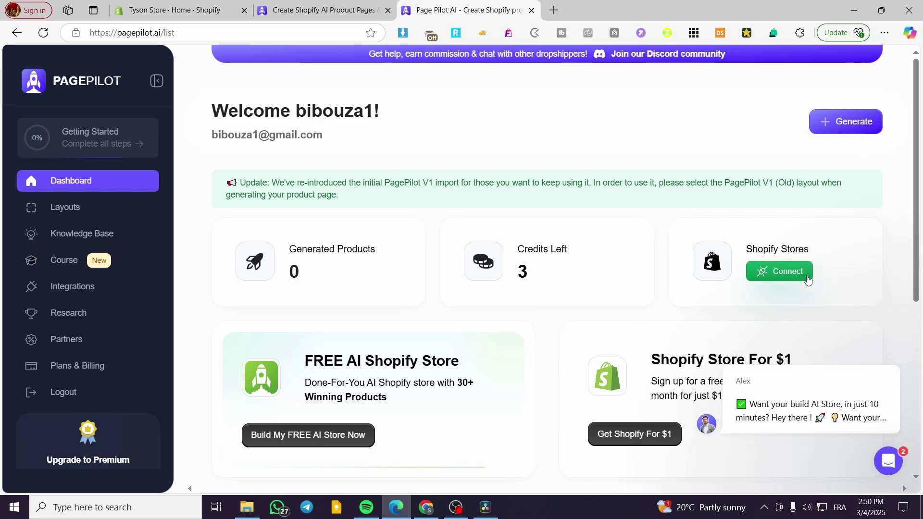
pyautogui.click(805, 278)
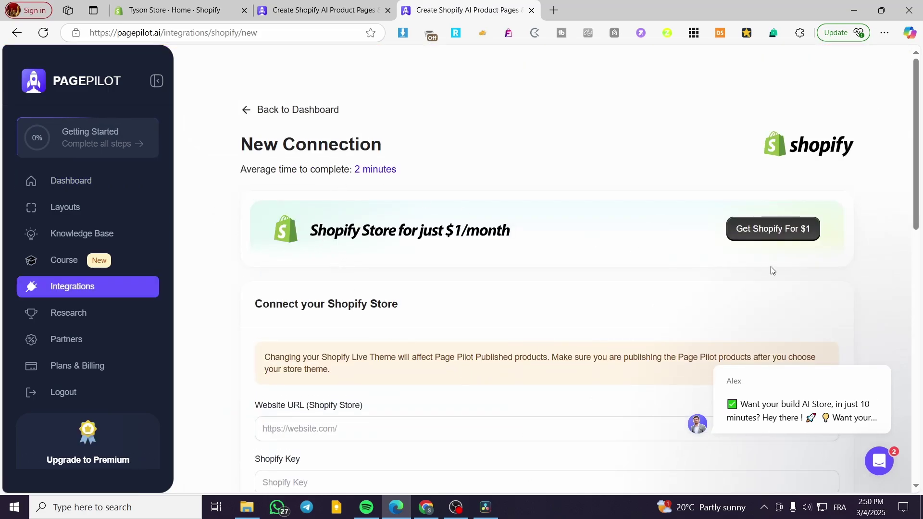
pyautogui.click(875, 347)
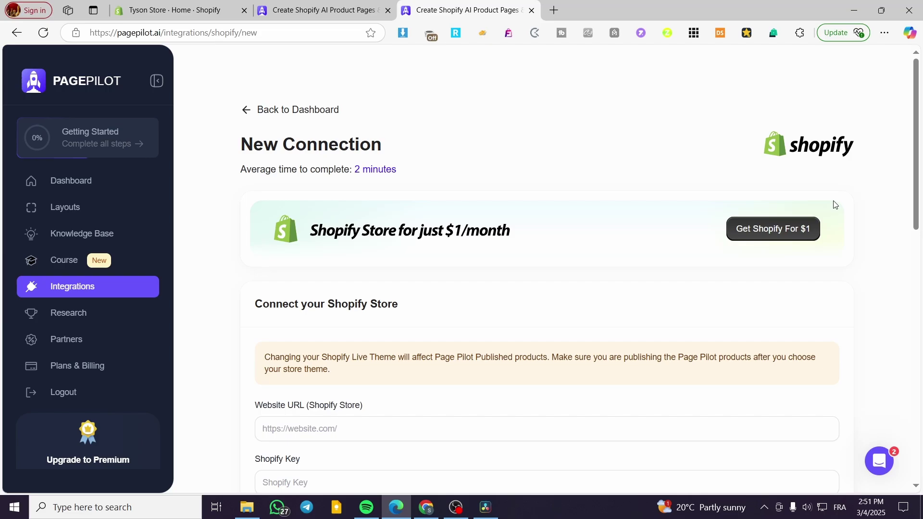
# Examine the store connection form and read the instructions for getting the Shopify key, from step 1 through step 4
pyautogui.scroll(-1, 625, 298)
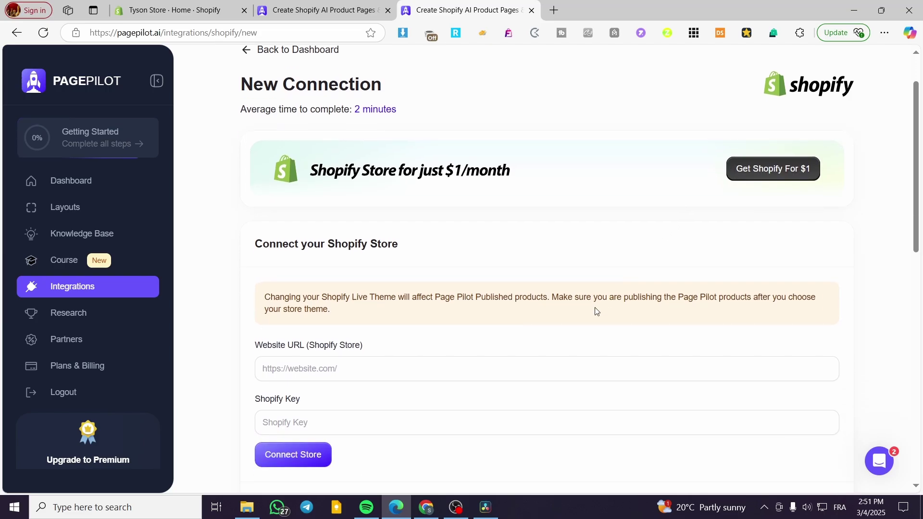
pyautogui.scroll(-2, 559, 355)
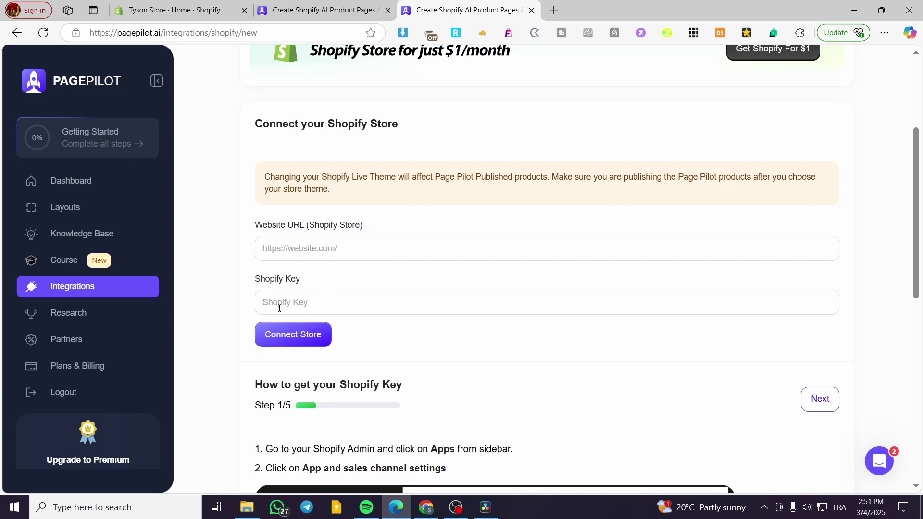
pyautogui.scroll(-1, 365, 302)
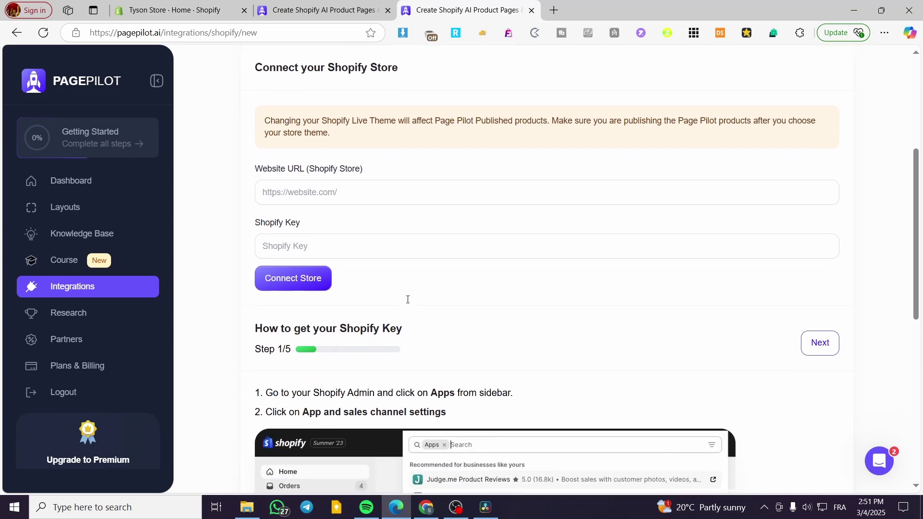
pyautogui.scroll(-3, 404, 300)
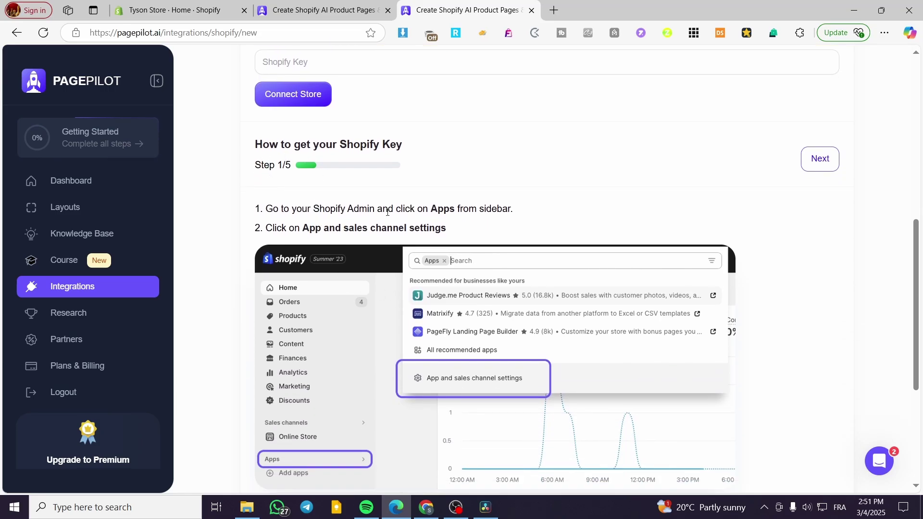
pyautogui.scroll(-4, 392, 216)
pyautogui.scroll(5, 411, 235)
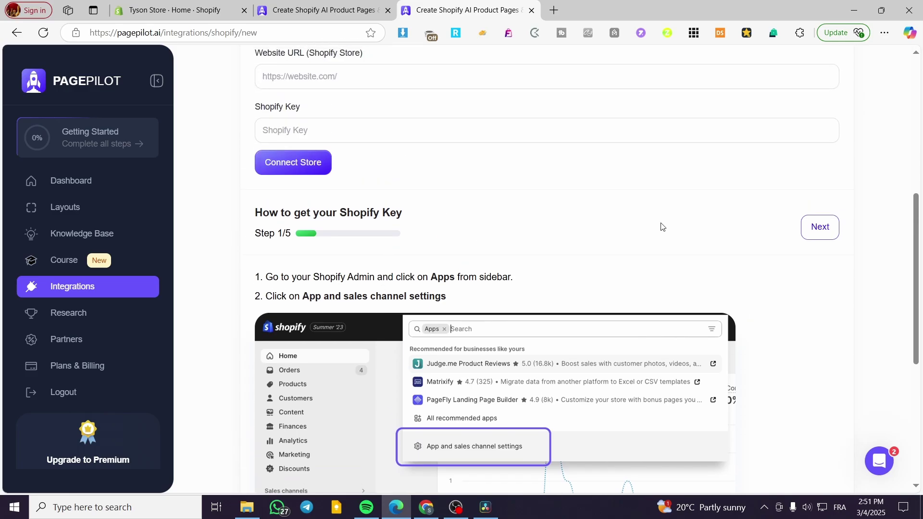
pyautogui.click(820, 227)
pyautogui.scroll(-2, 431, 374)
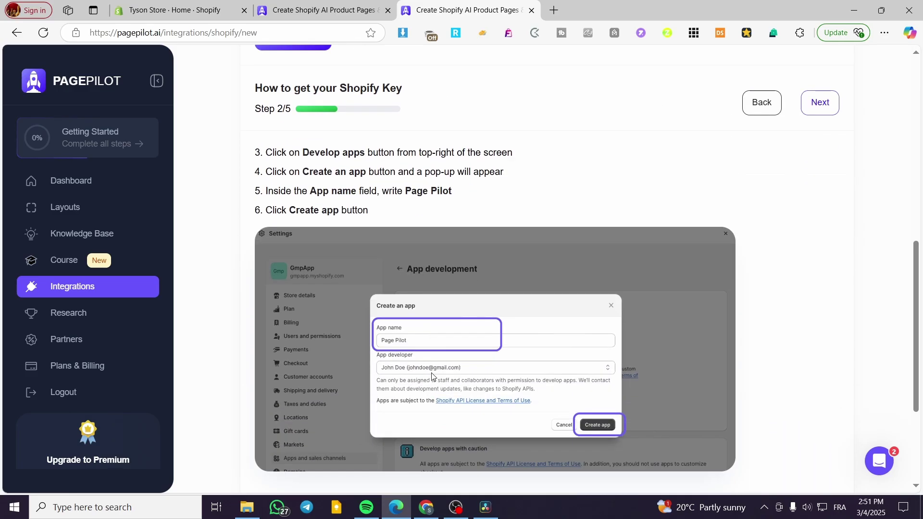
pyautogui.scroll(2, 715, 253)
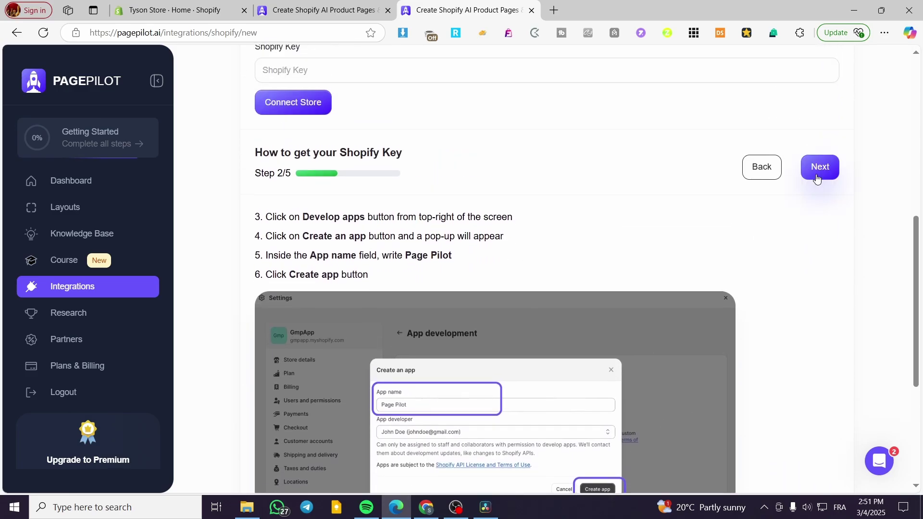
pyautogui.click(816, 179)
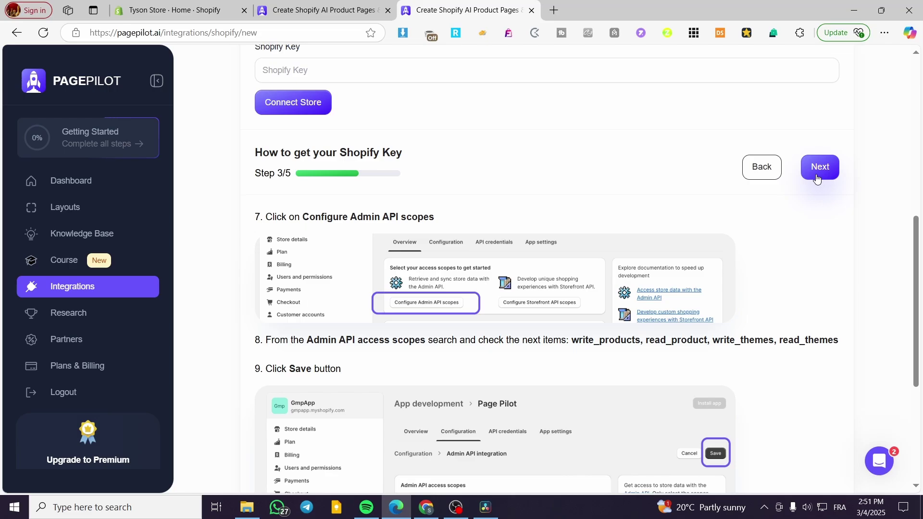
pyautogui.click(816, 179)
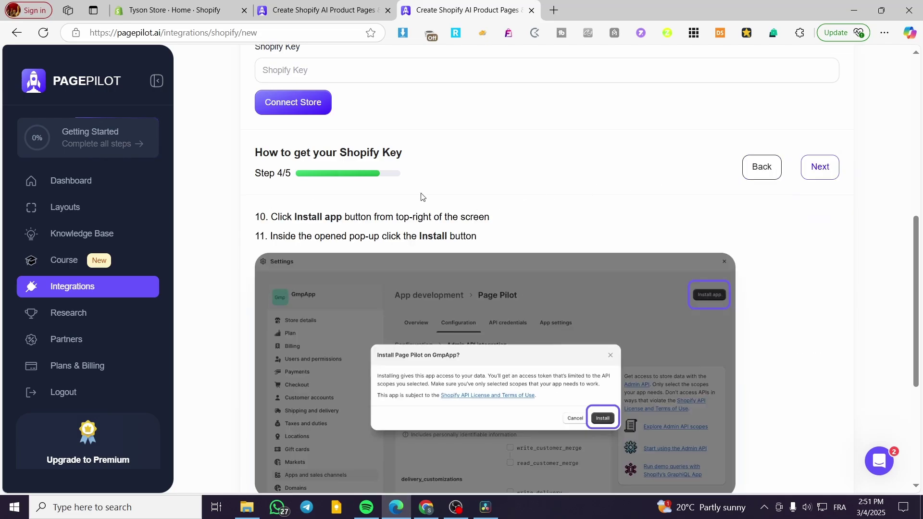
# Review steps 3 to 5 of the Shopify key instructions, covering Admin API scopes, app installation and revealing the token
pyautogui.click(764, 169)
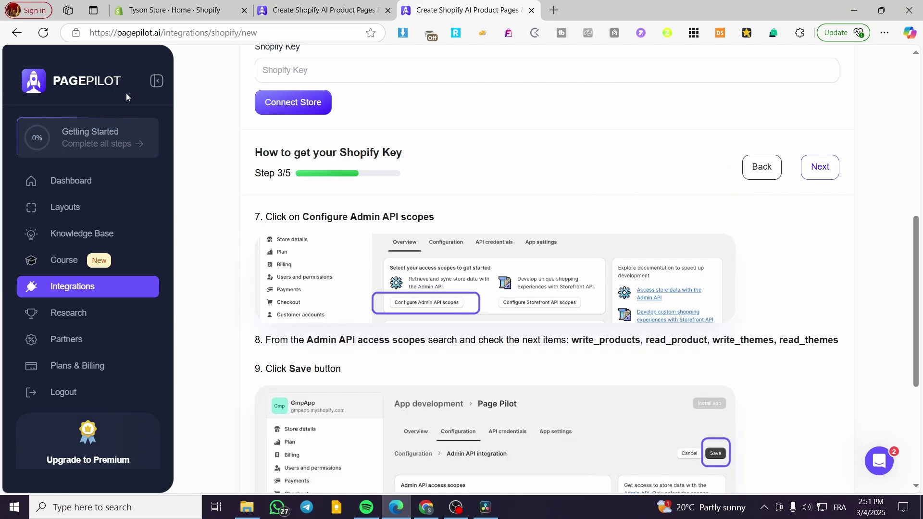
pyautogui.scroll(-4, 386, 244)
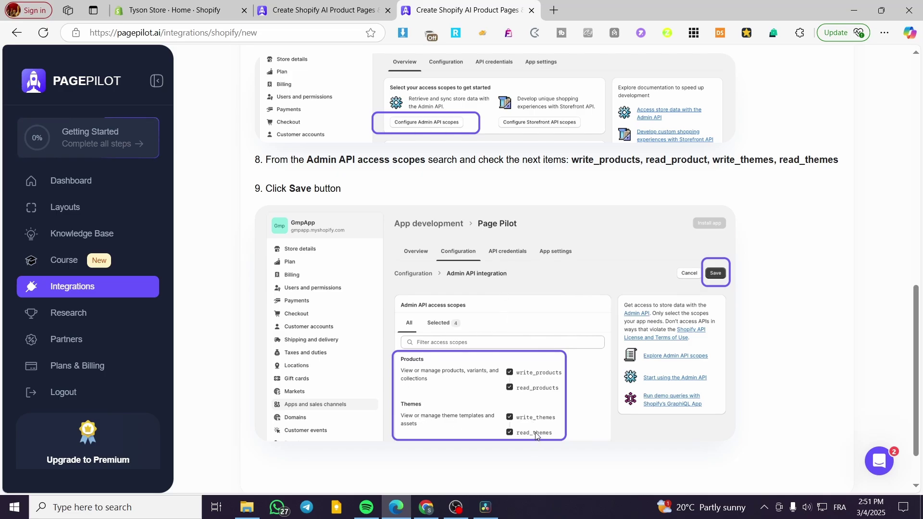
pyautogui.scroll(6, 702, 345)
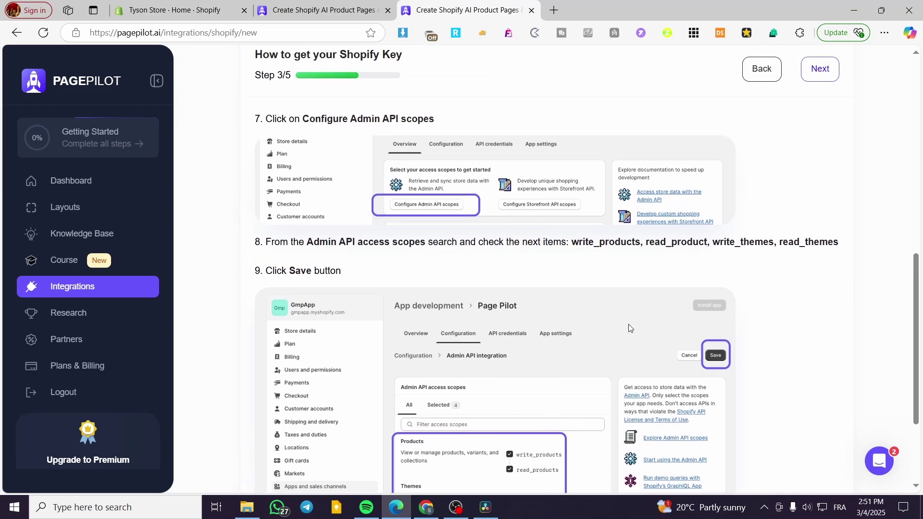
pyautogui.click(813, 231)
pyautogui.scroll(-3, 570, 393)
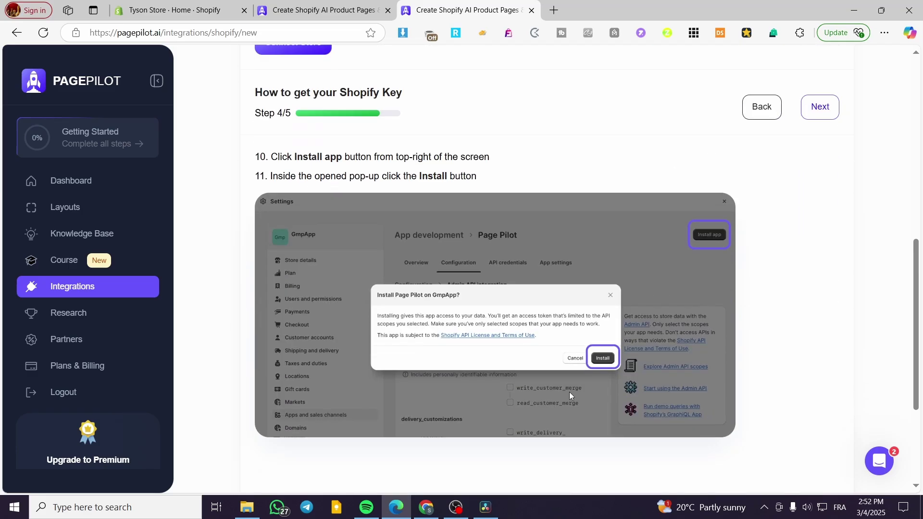
pyautogui.click(821, 107)
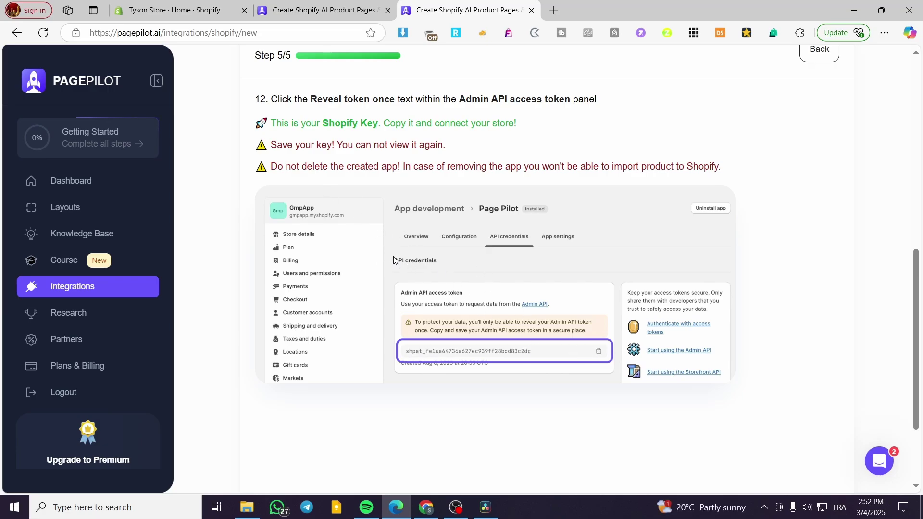
pyautogui.scroll(3, 677, 268)
pyautogui.click(820, 229)
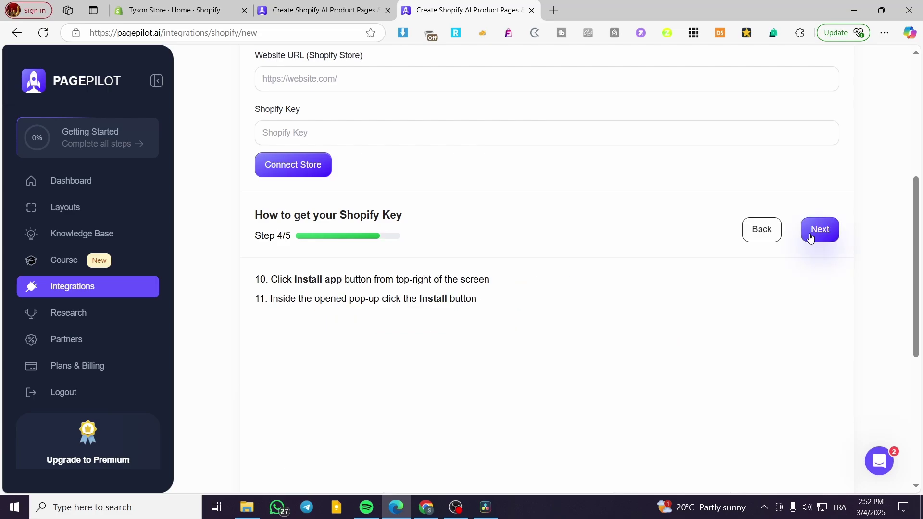
pyautogui.scroll(2, 323, 239)
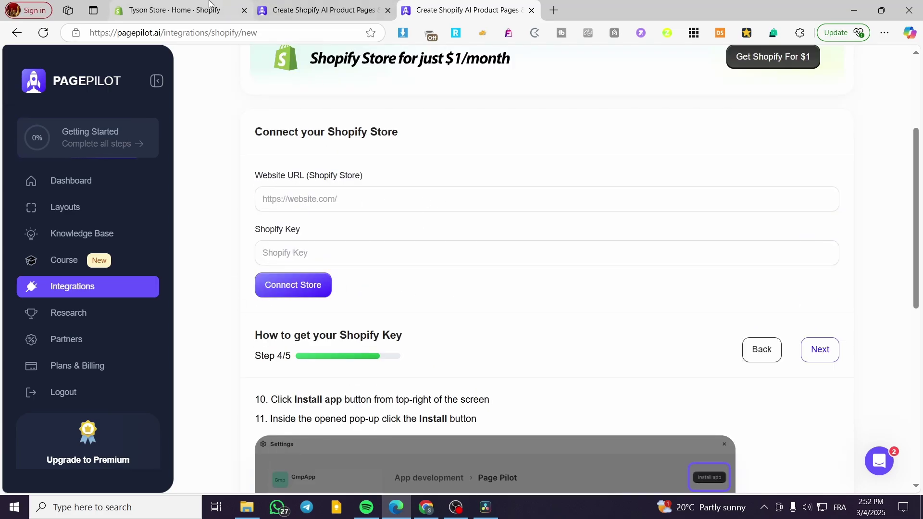
# Switch to the Shopify admin, view the online store, copy its web address, and close the storefront
pyautogui.click(193, 11)
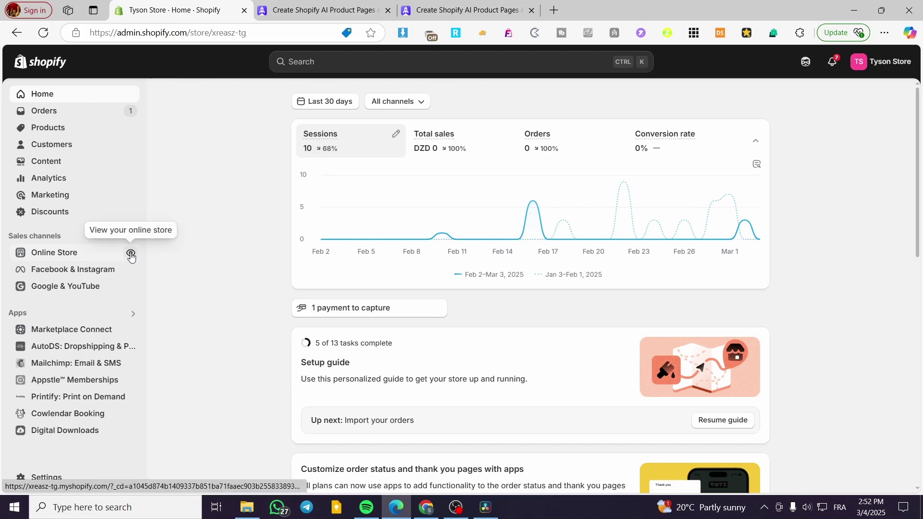
pyautogui.click(131, 255)
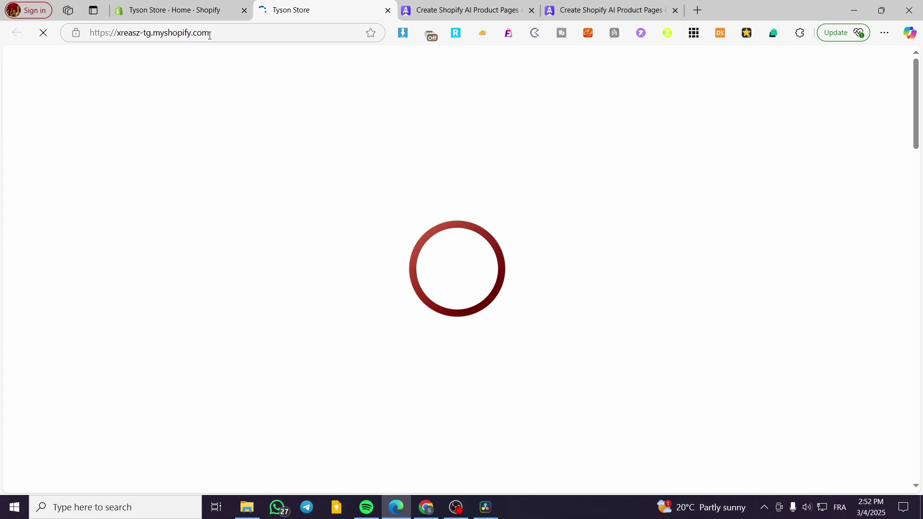
pyautogui.click(245, 35)
pyautogui.hotkey('ctrl', 'c')
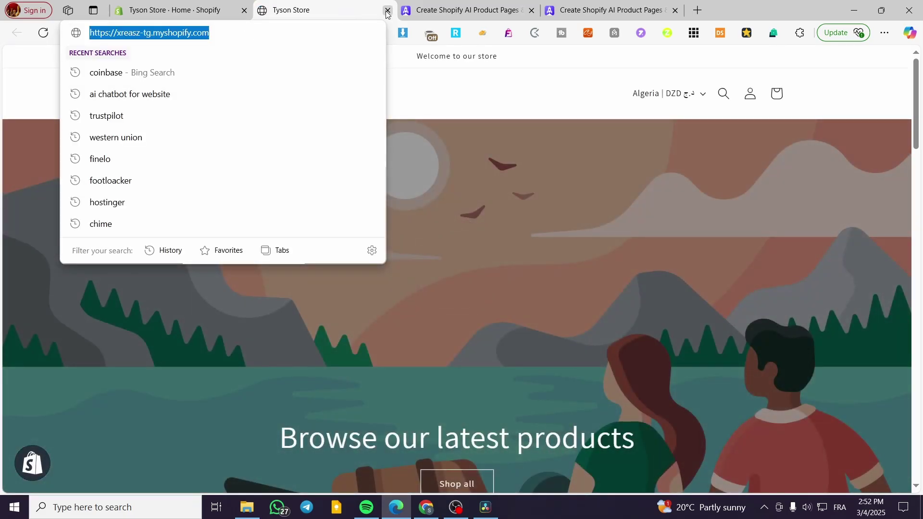
pyautogui.click(389, 10)
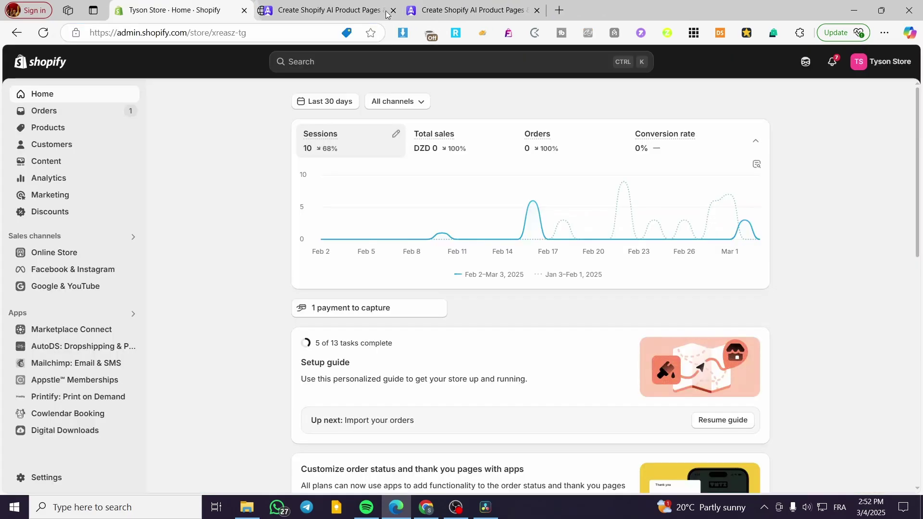
pyautogui.click(452, 6)
pyautogui.click(345, 199)
pyautogui.hotkey('ctrl', 'v')
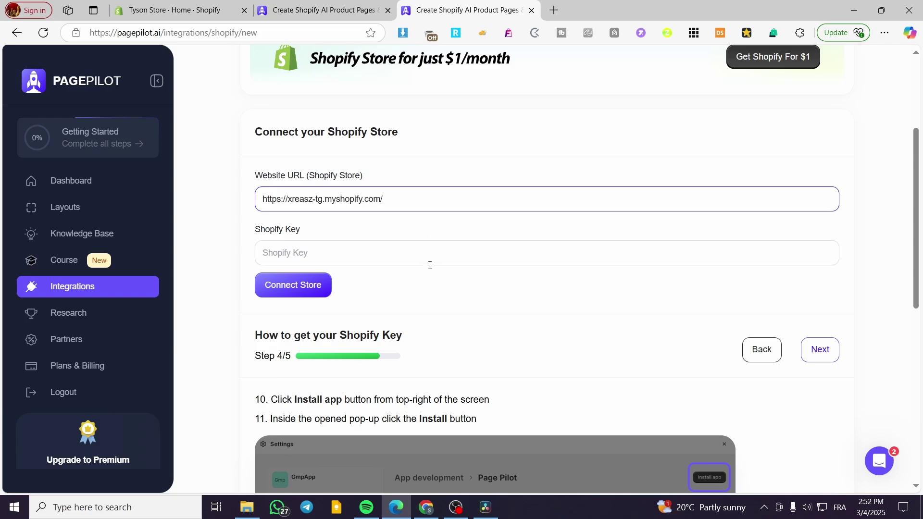
pyautogui.click(327, 257)
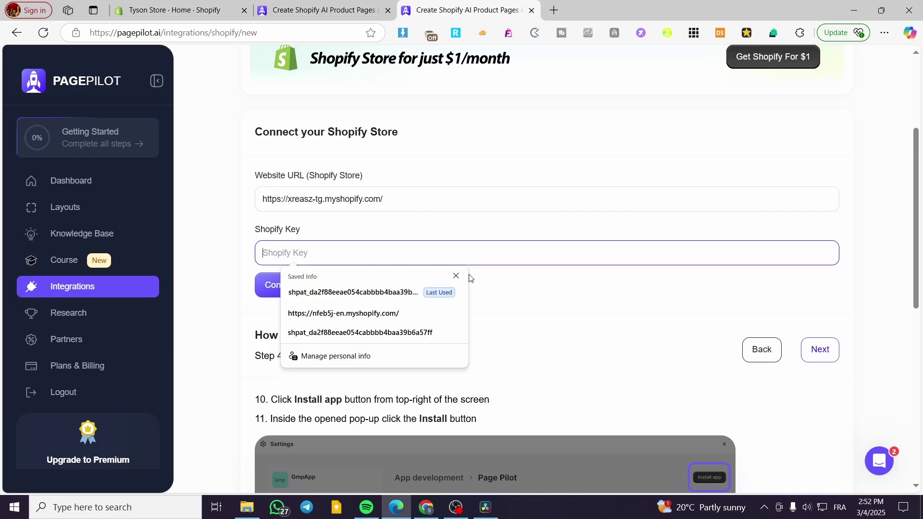
pyautogui.click(456, 275)
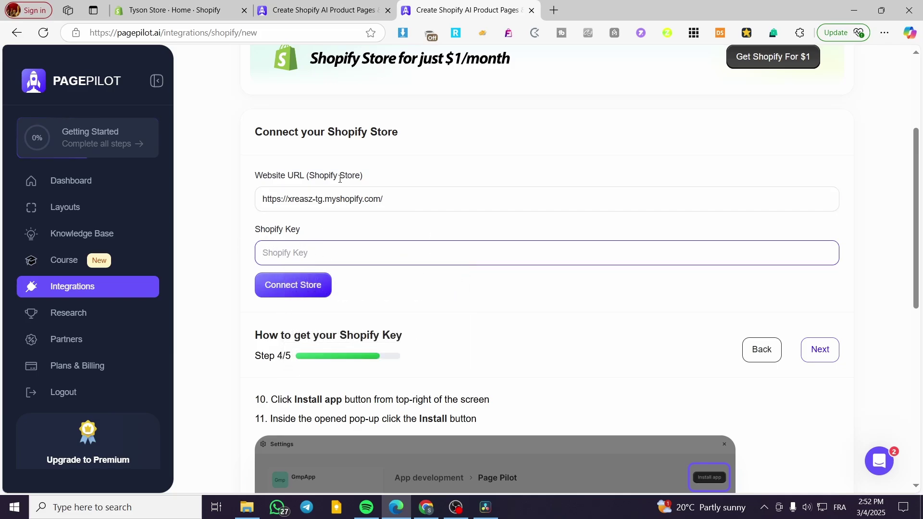
# In the Shopify store's apps and sales channels settings, allow custom app development and confirm it
pyautogui.click(173, 10)
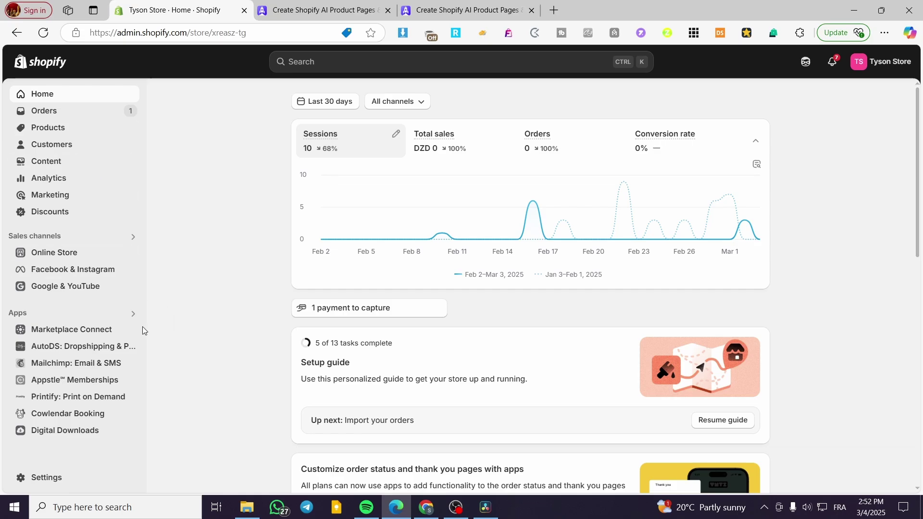
pyautogui.click(44, 481)
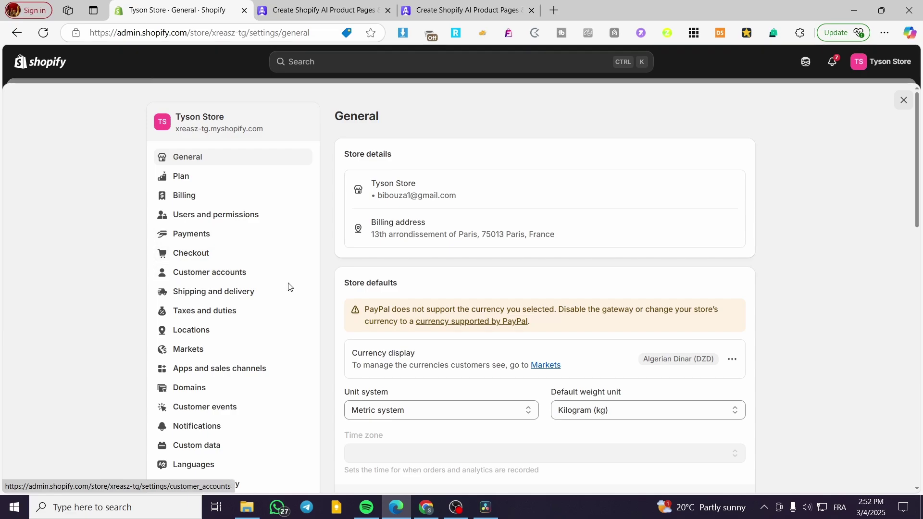
pyautogui.scroll(-1, 264, 356)
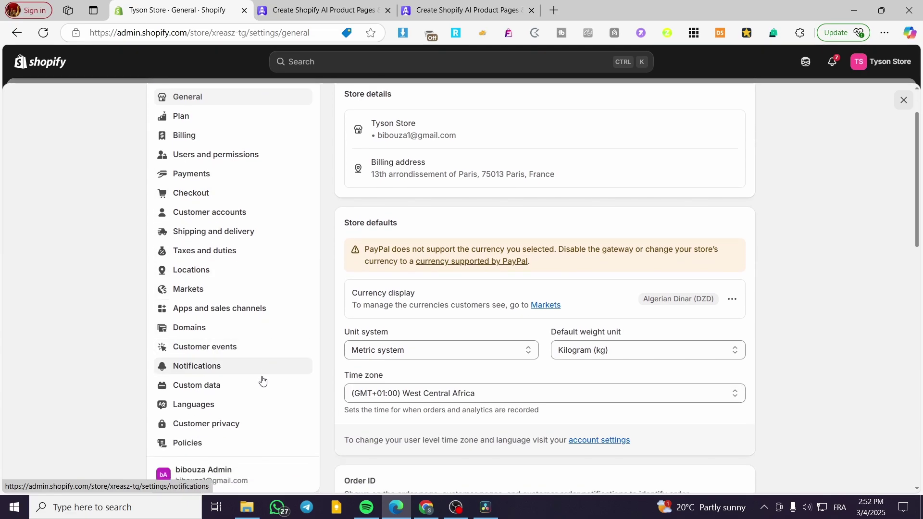
pyautogui.click(234, 392)
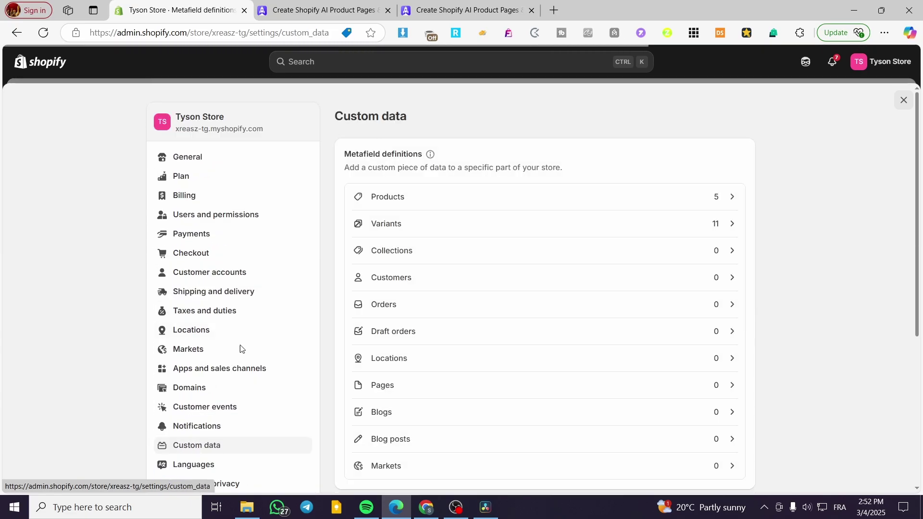
pyautogui.click(222, 371)
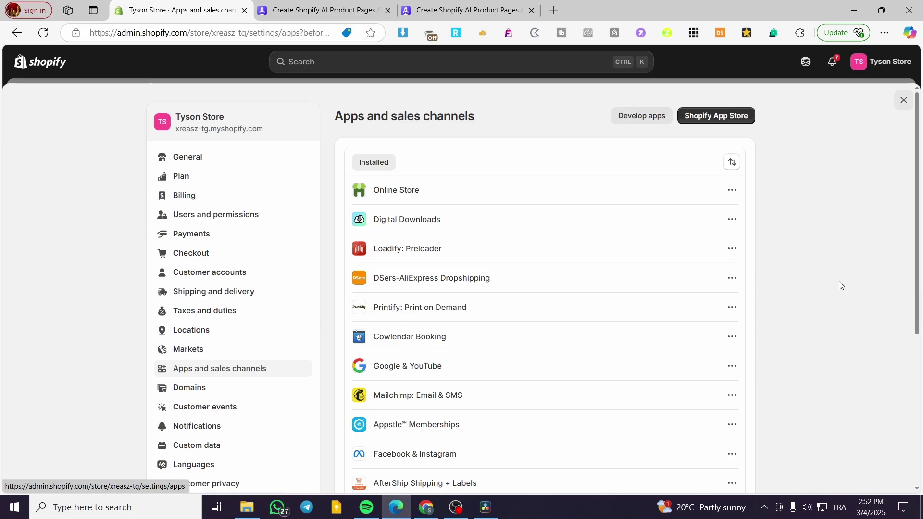
pyautogui.click(634, 122)
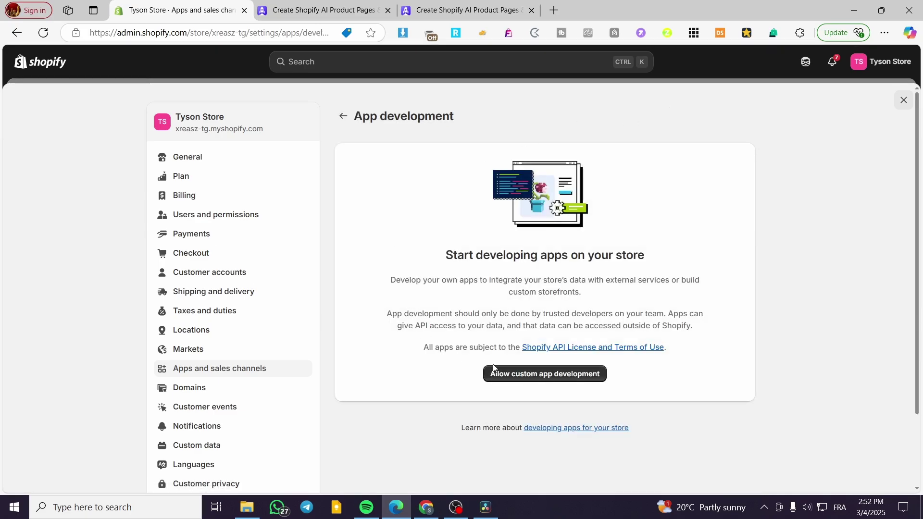
pyautogui.click(587, 379)
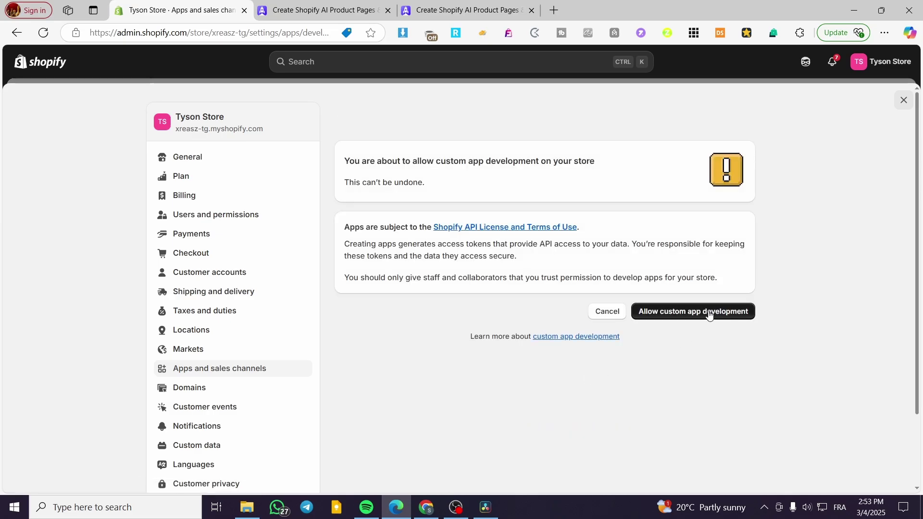
pyautogui.click(684, 314)
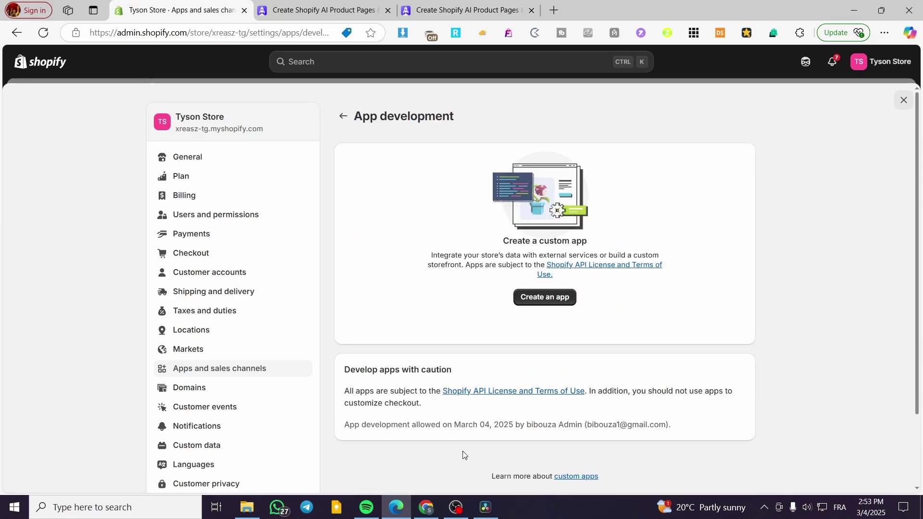
# Create a custom app named Page Pilot, keeping the default app developer
pyautogui.scroll(-4, 700, 351)
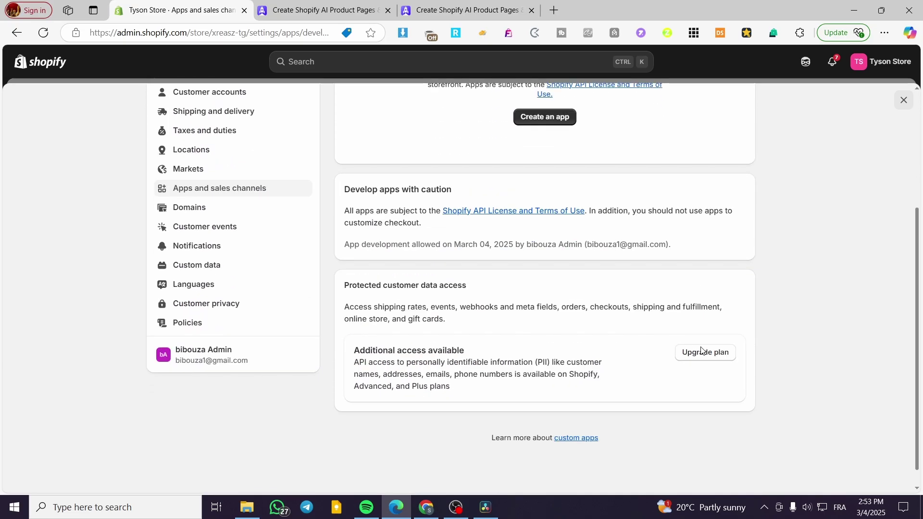
pyautogui.scroll(4, 691, 364)
pyautogui.click(546, 298)
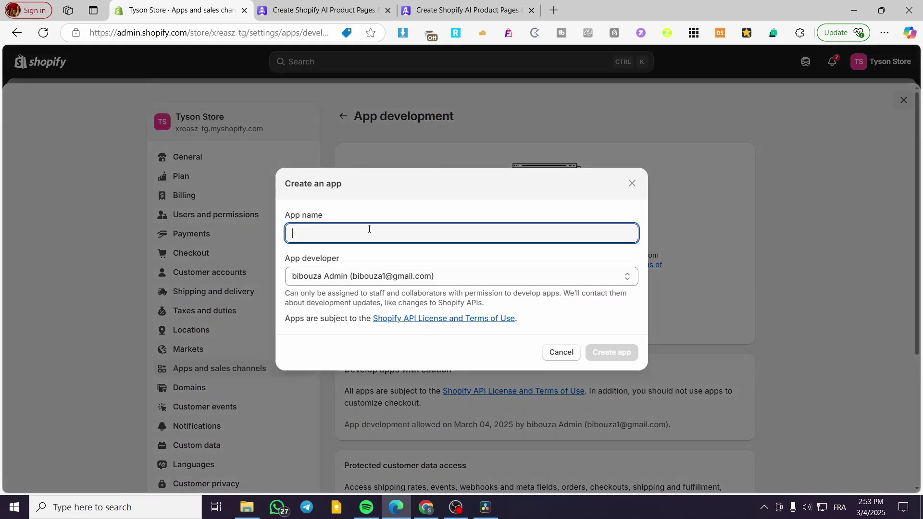
pyautogui.write('Page Pilot')
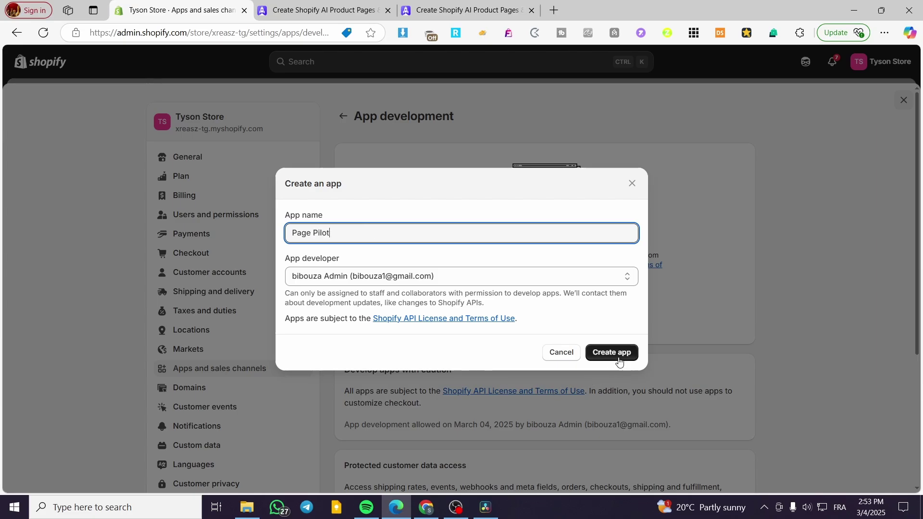
pyautogui.click(627, 354)
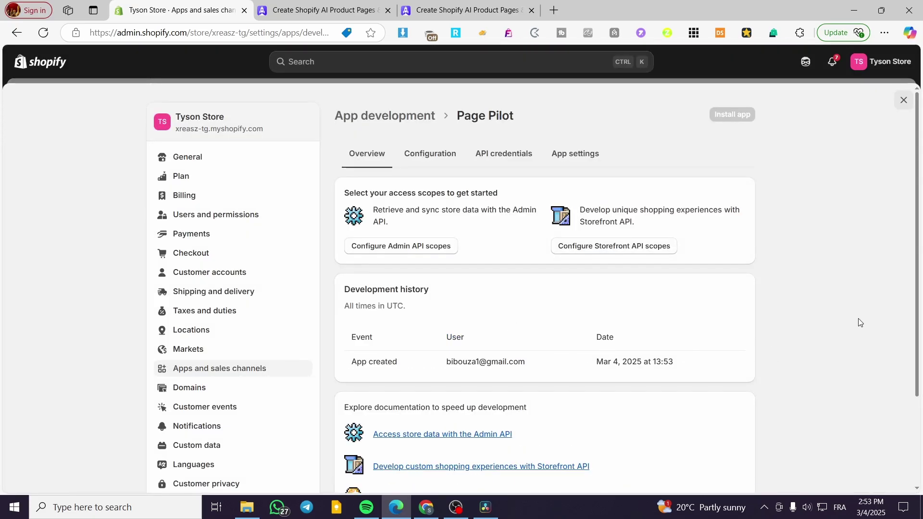
# Configure the app's Admin API scopes: filter for "product" and enable write_products and read_products
pyautogui.click(398, 248)
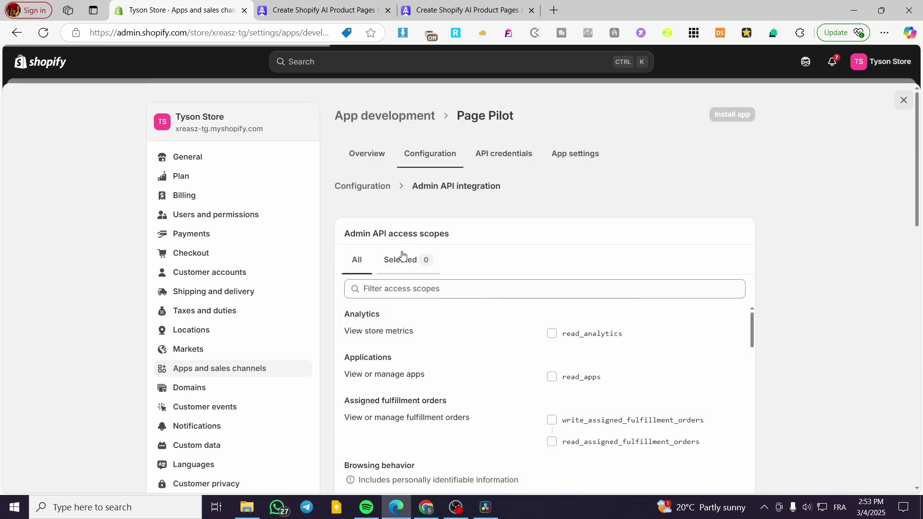
pyautogui.scroll(-3, 419, 332)
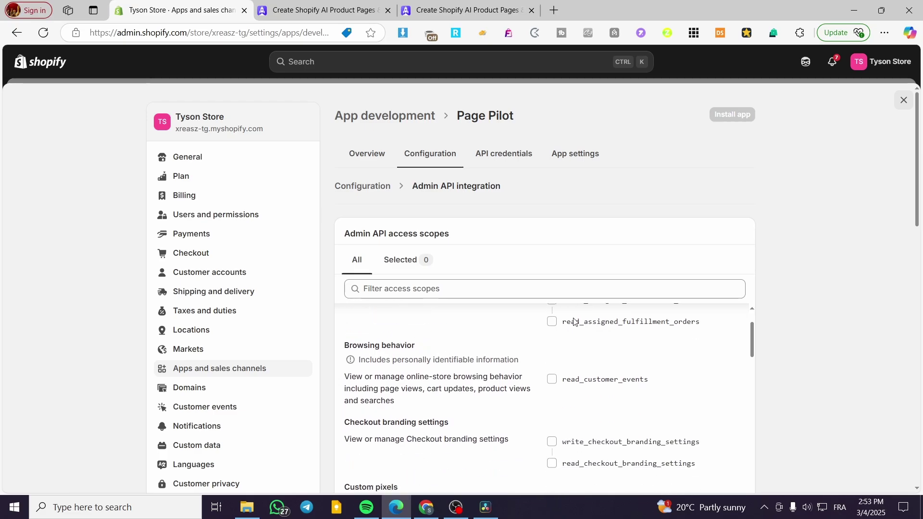
pyautogui.scroll(-3, 818, 303)
pyautogui.scroll(-9, 450, 272)
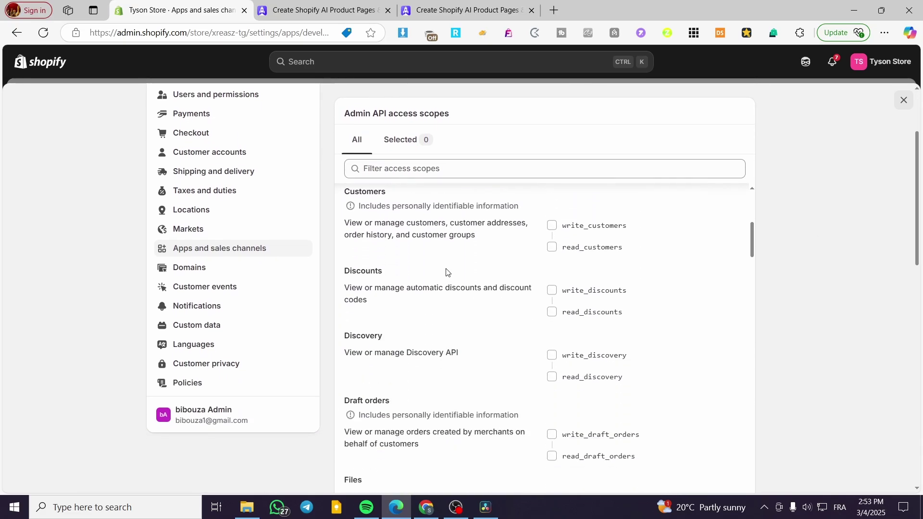
pyautogui.click(430, 170)
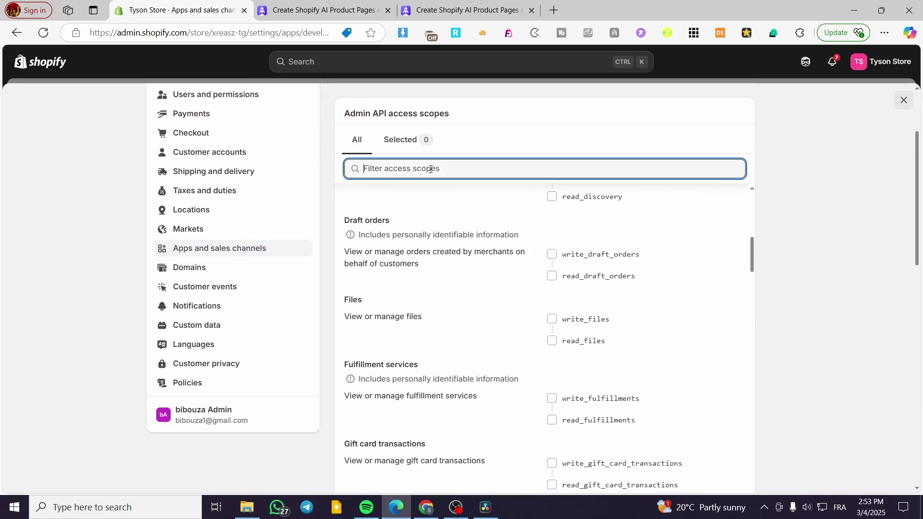
pyautogui.write('product')
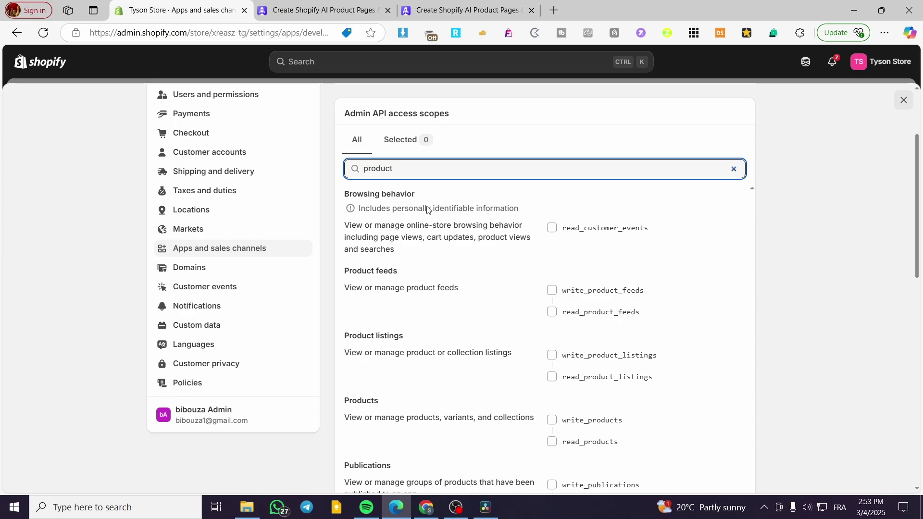
pyautogui.scroll(-1, 427, 209)
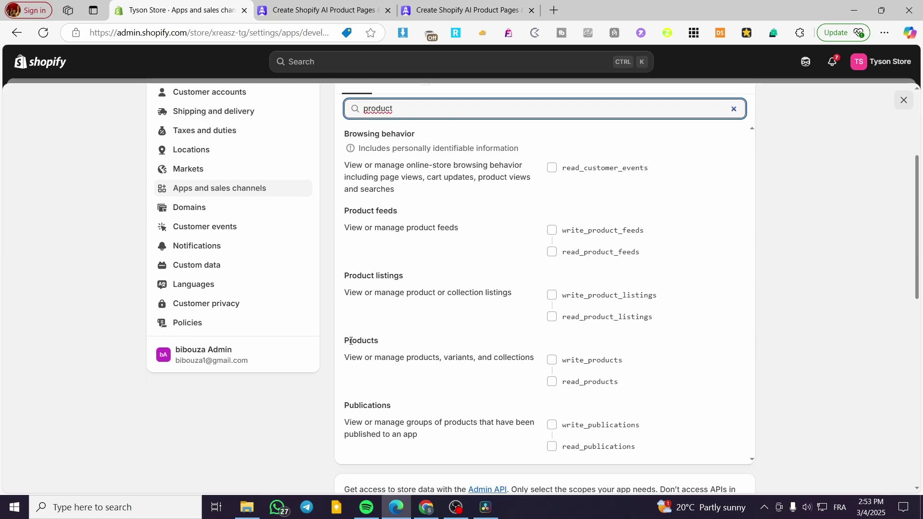
pyautogui.click(553, 360)
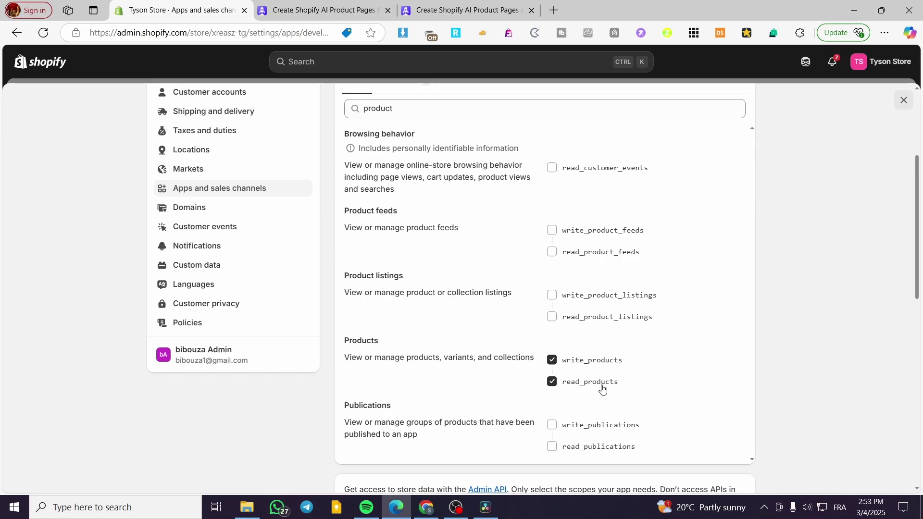
# Check the required Admin API access scopes in step 3 of PagePilot's Shopify key instructions
pyautogui.click(431, 10)
pyautogui.scroll(-5, 775, 188)
pyautogui.scroll(3, 769, 183)
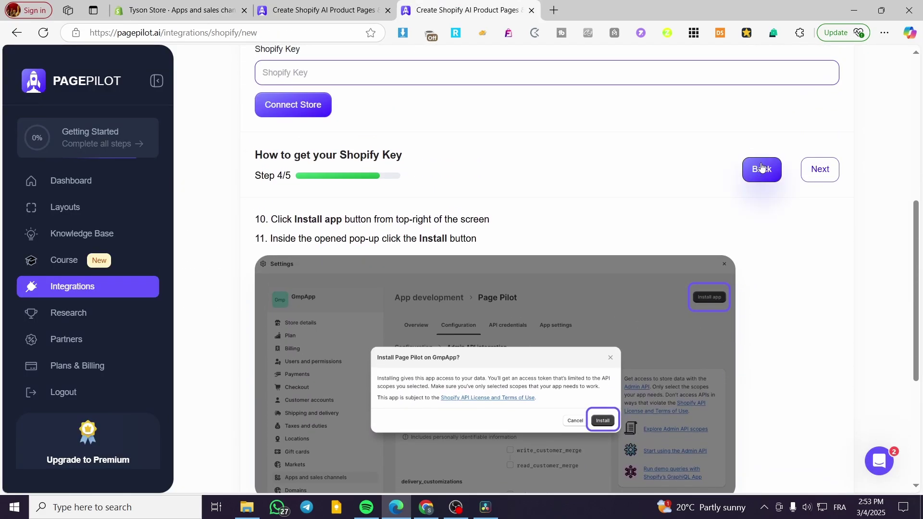
pyautogui.click(761, 172)
pyautogui.scroll(-5, 656, 245)
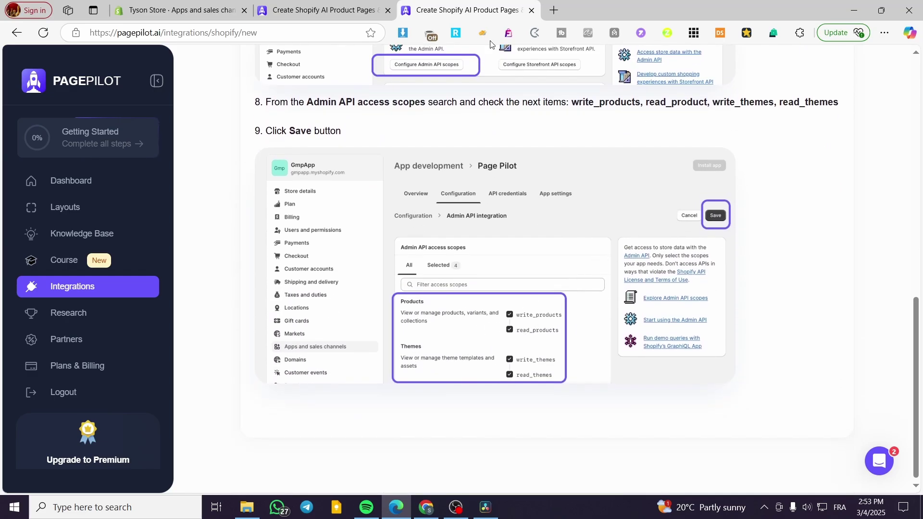
# Filter the Page Pilot app's Admin API access scopes for "theme" in Shopify and enable write_themes and read_themes
pyautogui.click(178, 10)
pyautogui.scroll(3, 418, 347)
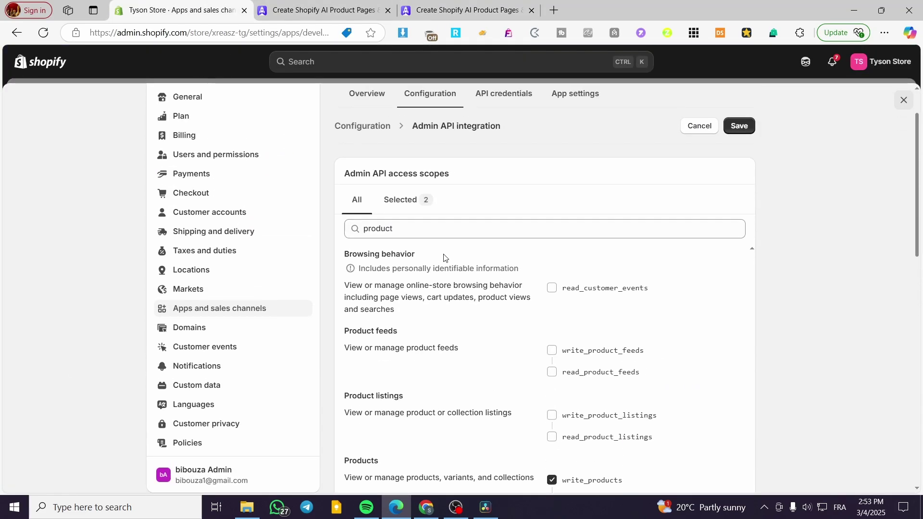
pyautogui.click(451, 229)
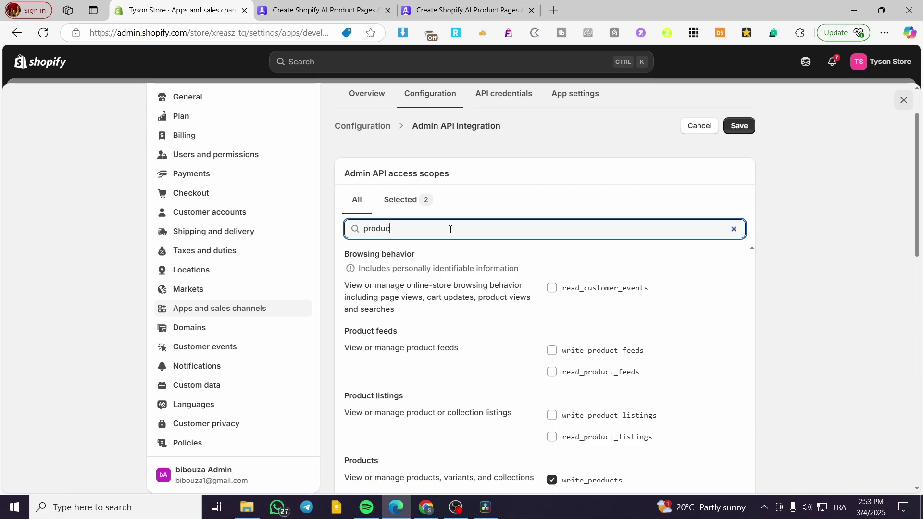
pyautogui.press('BackSpace')
pyautogui.press('BackSpace')
pyautogui.press('BackSpace')
pyautogui.press('BackSpace')
pyautogui.press('BackSpace')
pyautogui.press('BackSpace')
pyautogui.write('the')
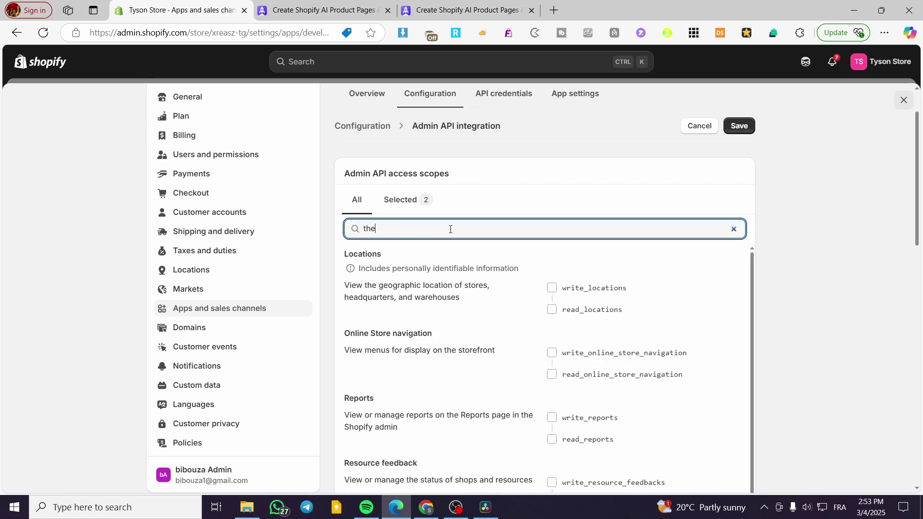
pyautogui.write('me')
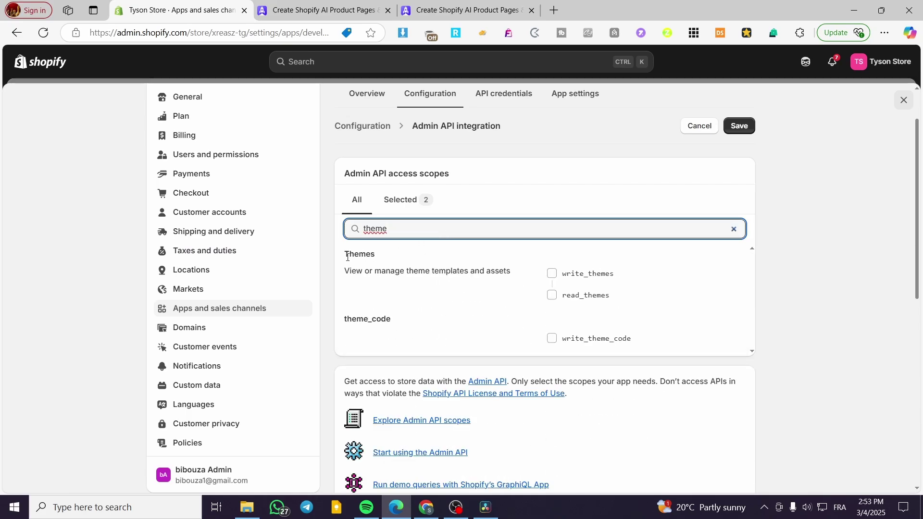
pyautogui.moveTo(348, 257); pyautogui.dragTo(391, 255)
pyautogui.click(552, 272)
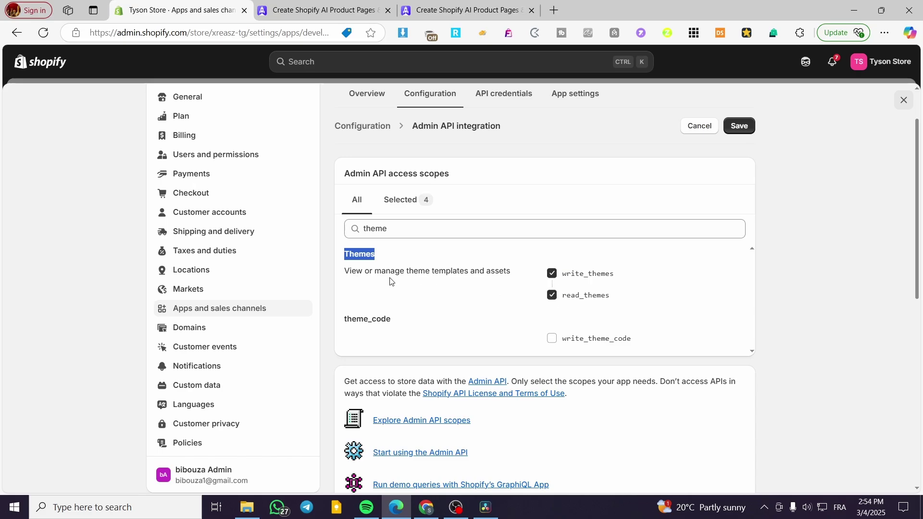
pyautogui.click(489, 281)
# Compare the selected scopes with PagePilot's instructions and save the Admin API integration in Shopify
pyautogui.click(472, 4)
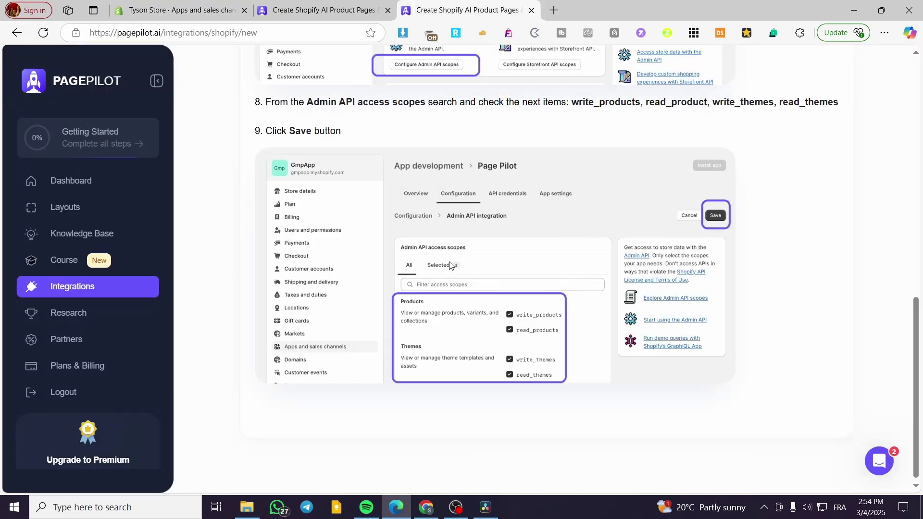
pyautogui.click(178, 10)
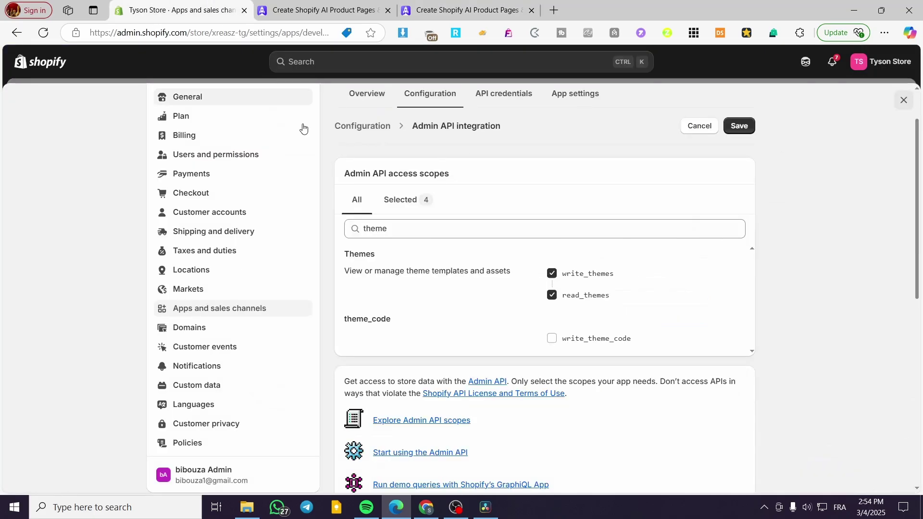
pyautogui.click(739, 125)
pyautogui.scroll(1, 846, 365)
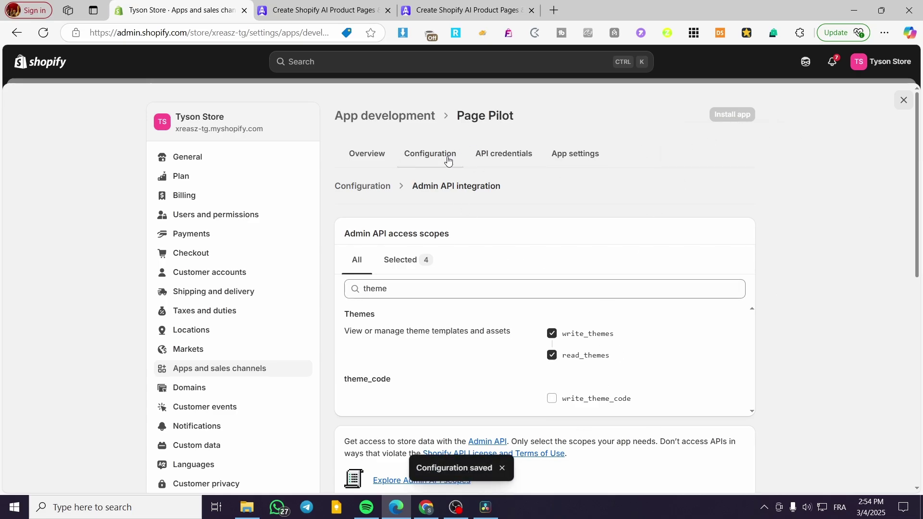
# Return to the app's configuration overview and install Page Pilot on the Shopify store
pyautogui.click(418, 156)
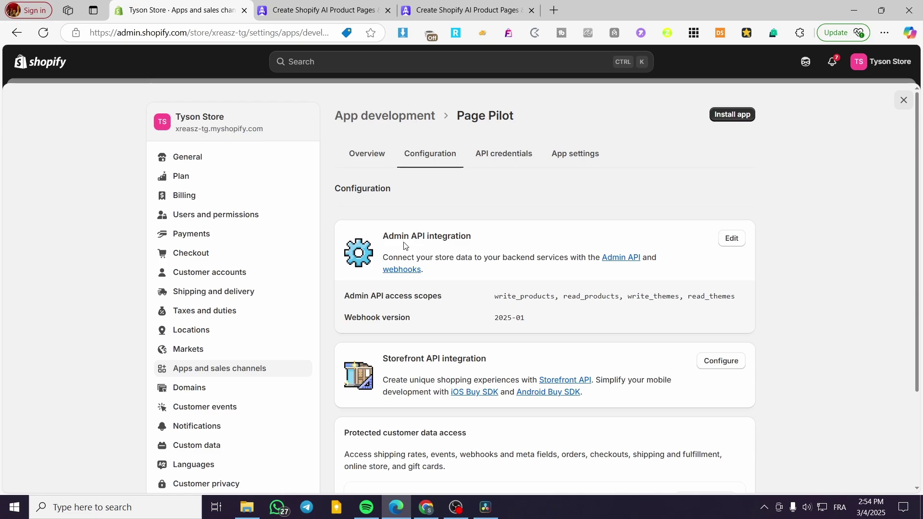
pyautogui.click(751, 117)
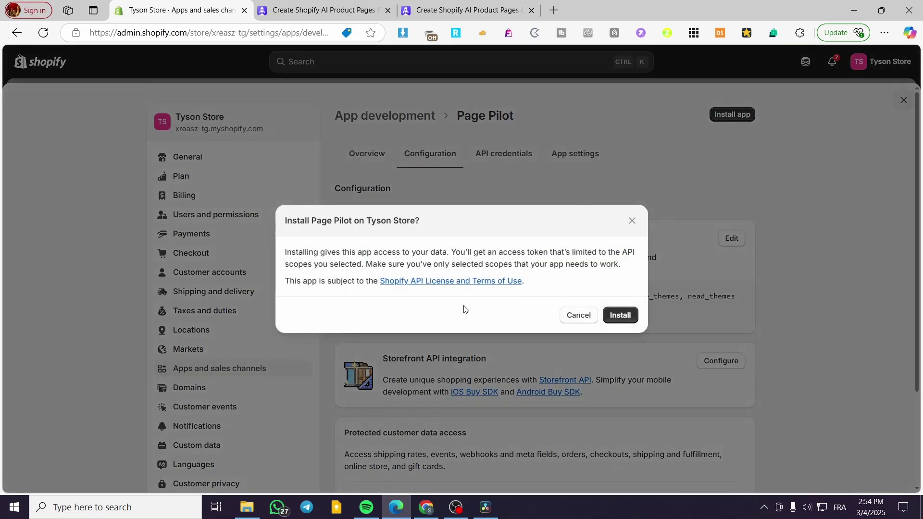
pyautogui.click(618, 318)
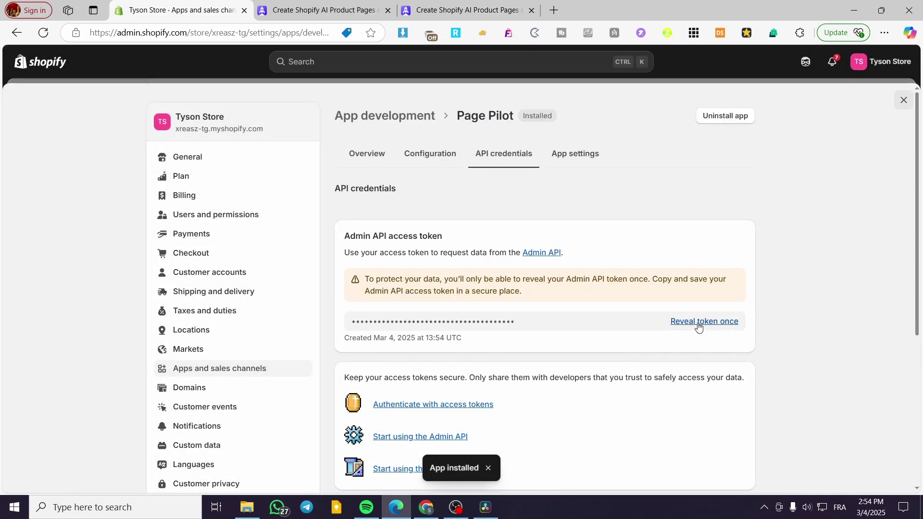
# Reveal the Page Pilot app's Admin API access token and copy it
pyautogui.click(699, 322)
pyautogui.click(531, 323)
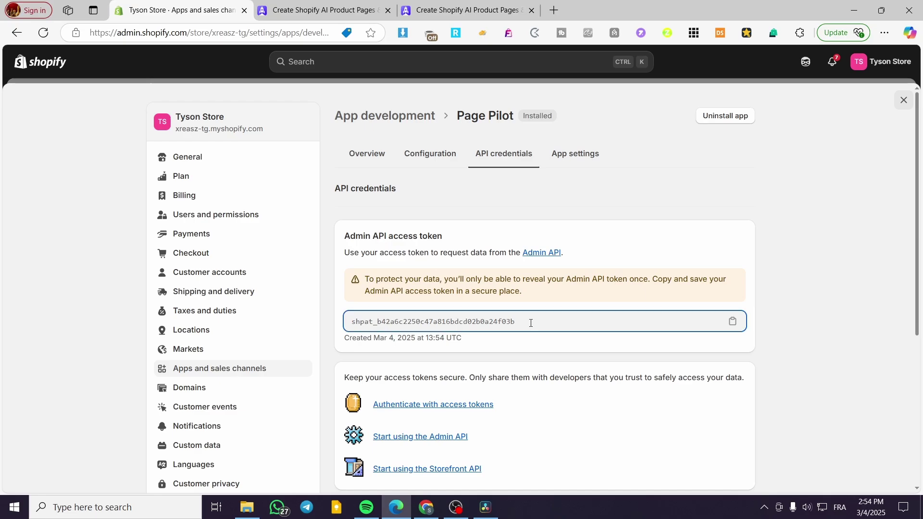
pyautogui.doubleClick(531, 323)
pyautogui.hotkey('ctrl', 'c')
pyautogui.click(820, 296)
# In PagePilot's new connection form, paste the access token as the Shopify Key and connect the store
pyautogui.click(469, 10)
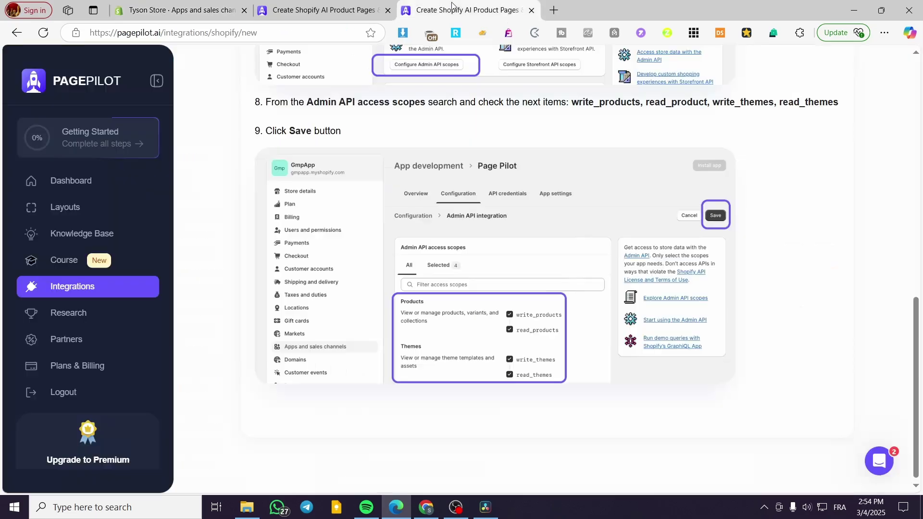
pyautogui.scroll(1, 404, 352)
pyautogui.scroll(10, 404, 352)
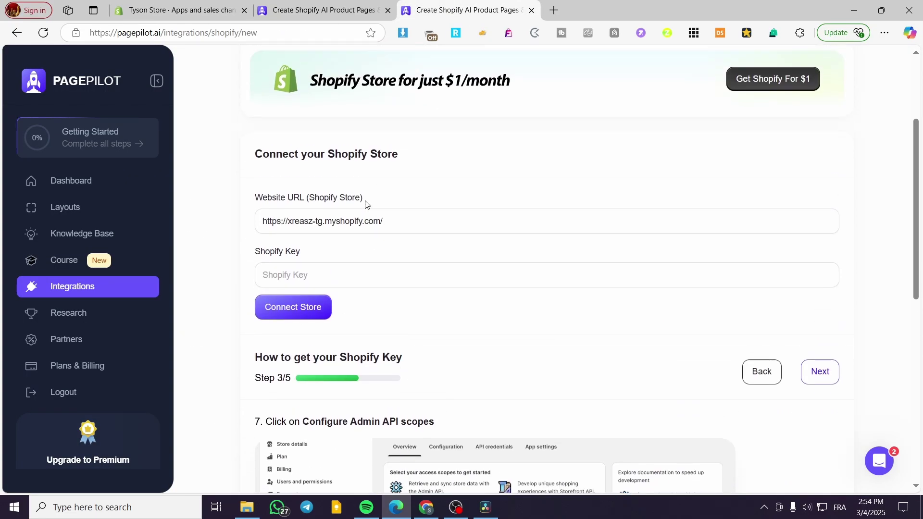
pyautogui.click(310, 373)
pyautogui.hotkey('ctrl', 'v')
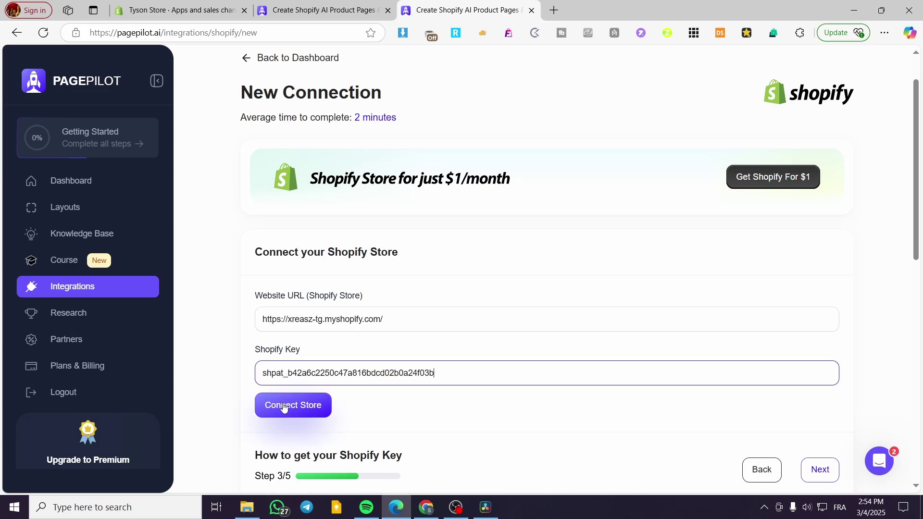
pyautogui.click(299, 412)
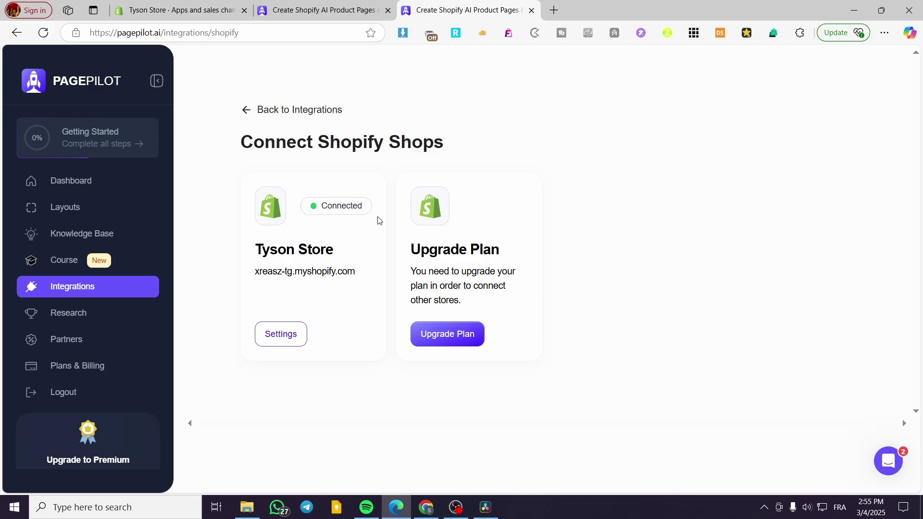
# Look through PagePilot's dashboard, Knowledge Base and the daily hot product recommendations in Product Research
pyautogui.click(83, 83)
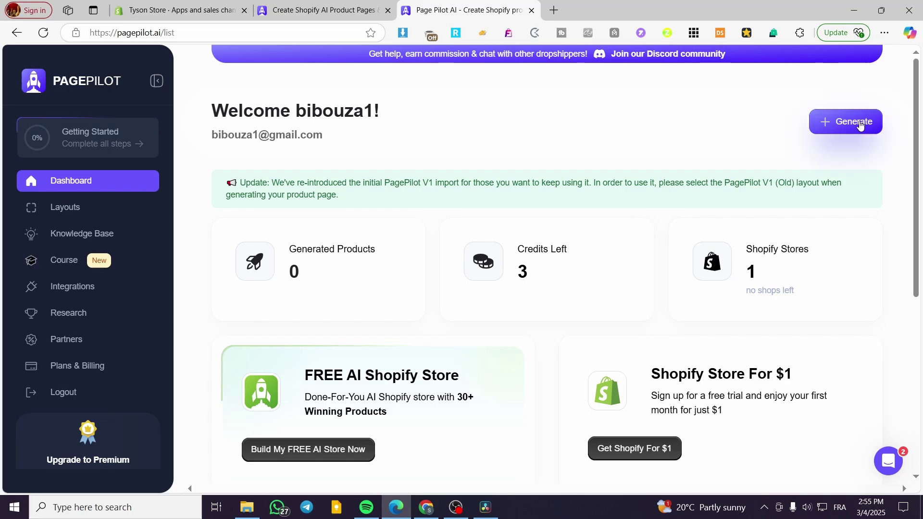
pyautogui.click(75, 238)
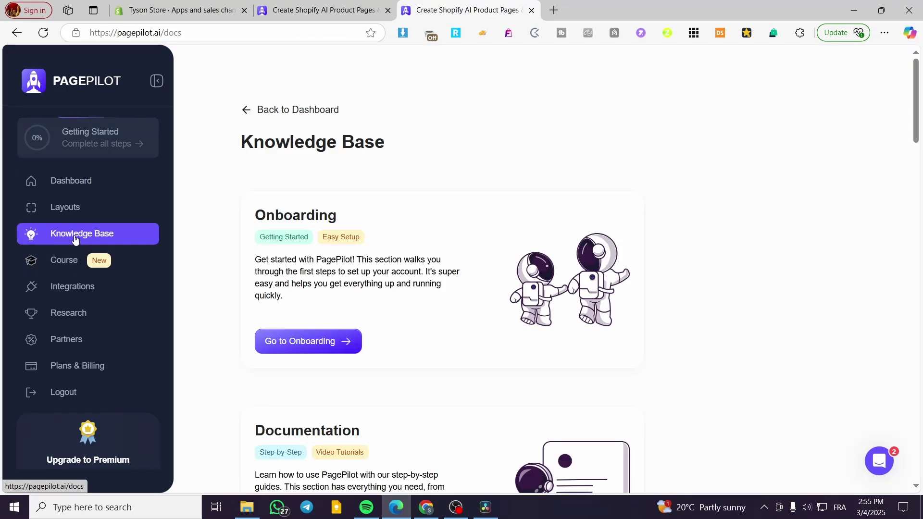
pyautogui.click(80, 320)
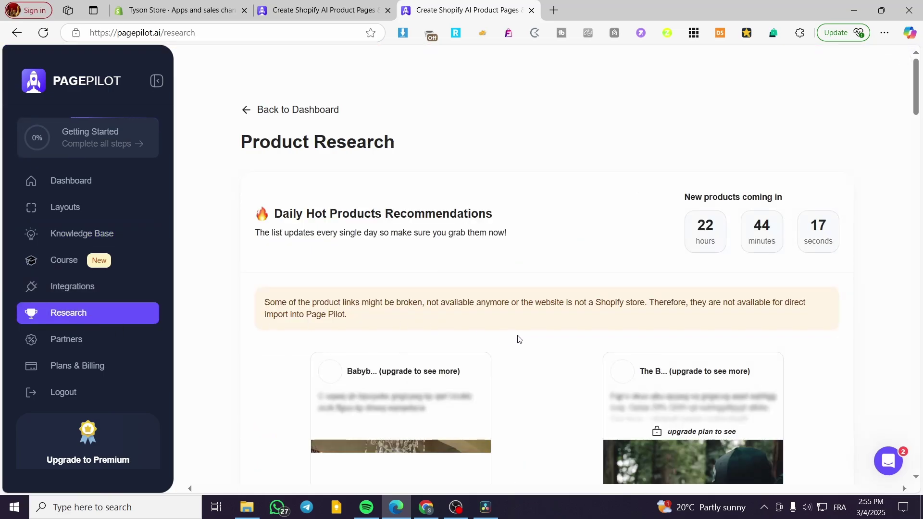
pyautogui.scroll(-4, 516, 336)
pyautogui.scroll(-7, 514, 330)
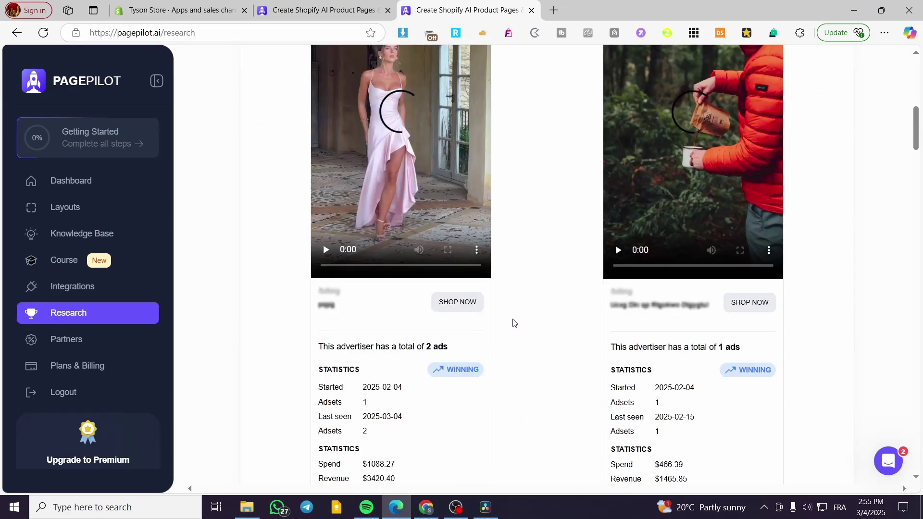
pyautogui.scroll(-6, 514, 323)
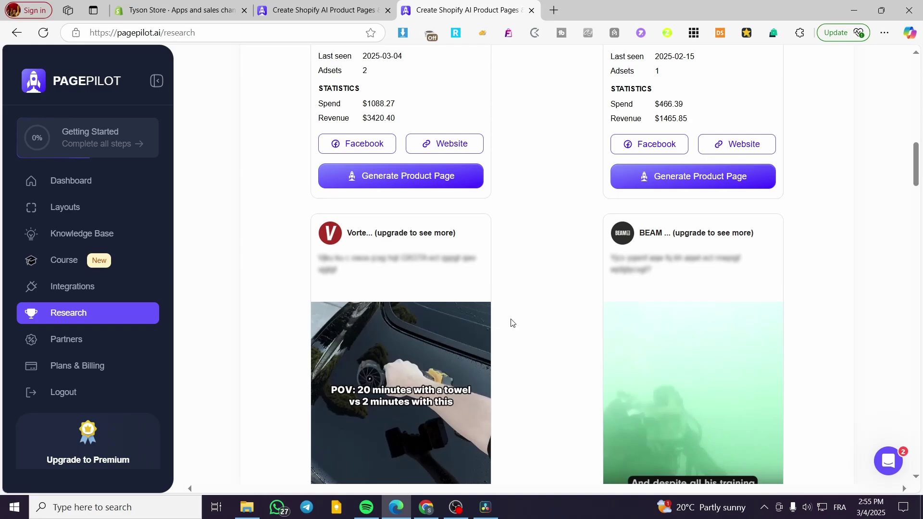
pyautogui.scroll(-18, 512, 322)
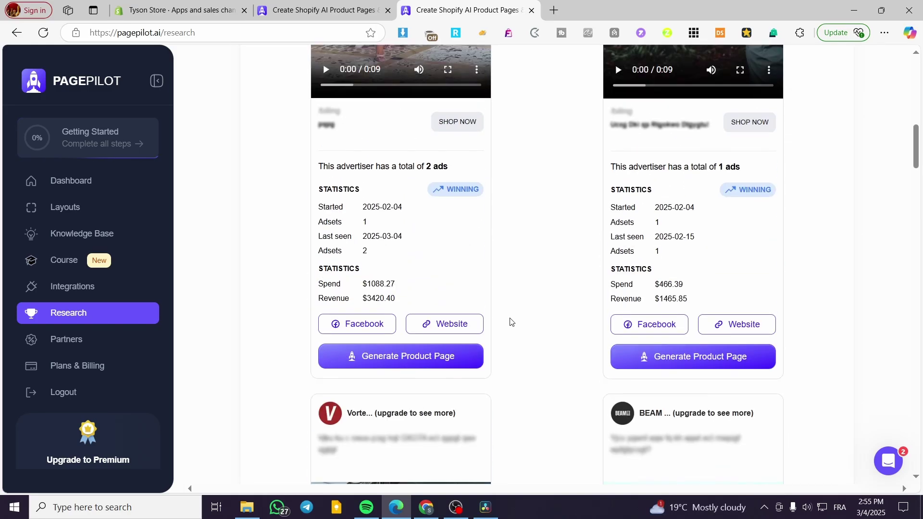
pyautogui.scroll(6, 529, 341)
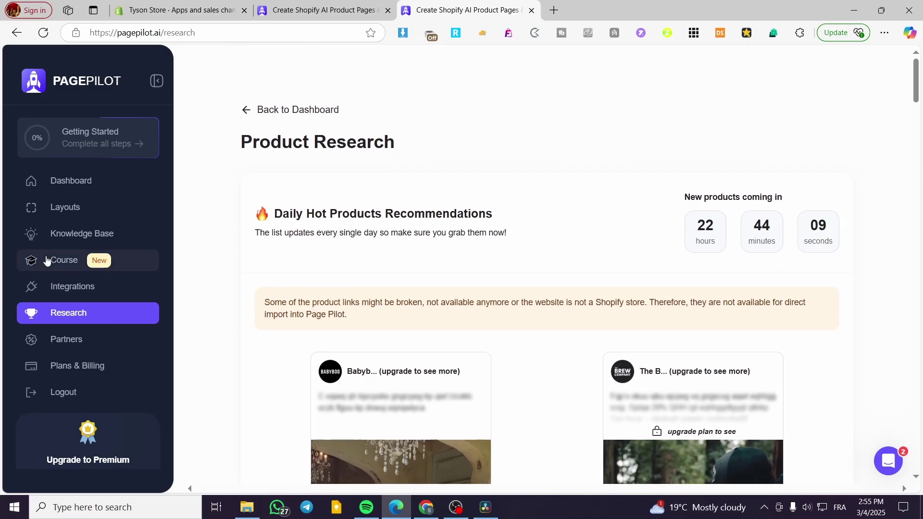
# Open the form for generating a new product and examine its product information fields and page layout options
pyautogui.click(82, 185)
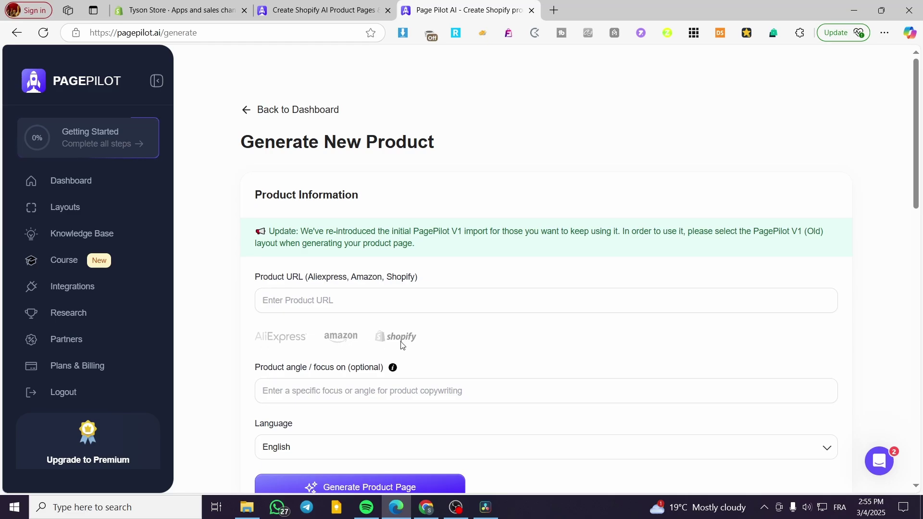
pyautogui.scroll(-2, 411, 340)
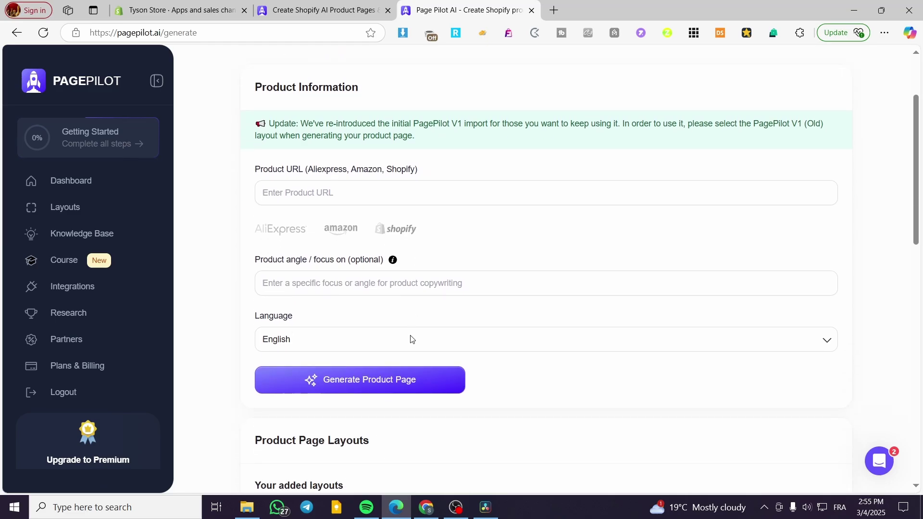
pyautogui.scroll(1, 319, 319)
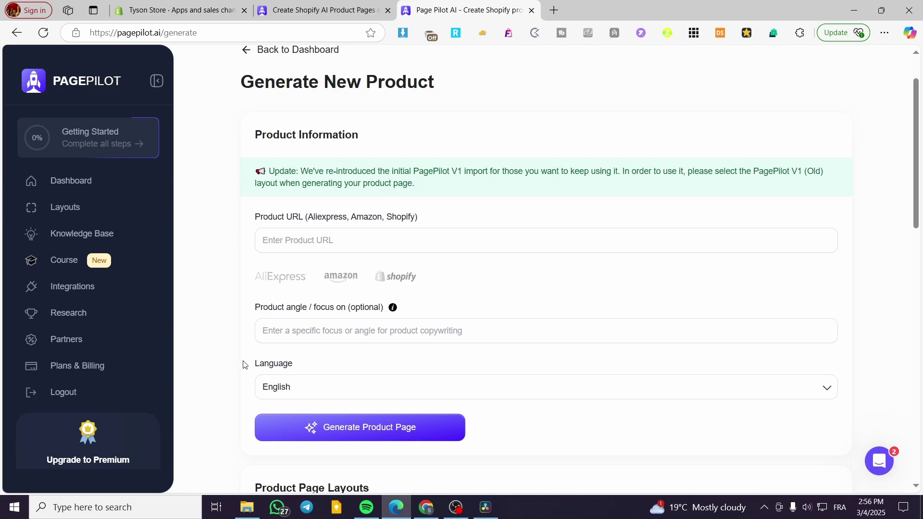
pyautogui.scroll(-1, 310, 387)
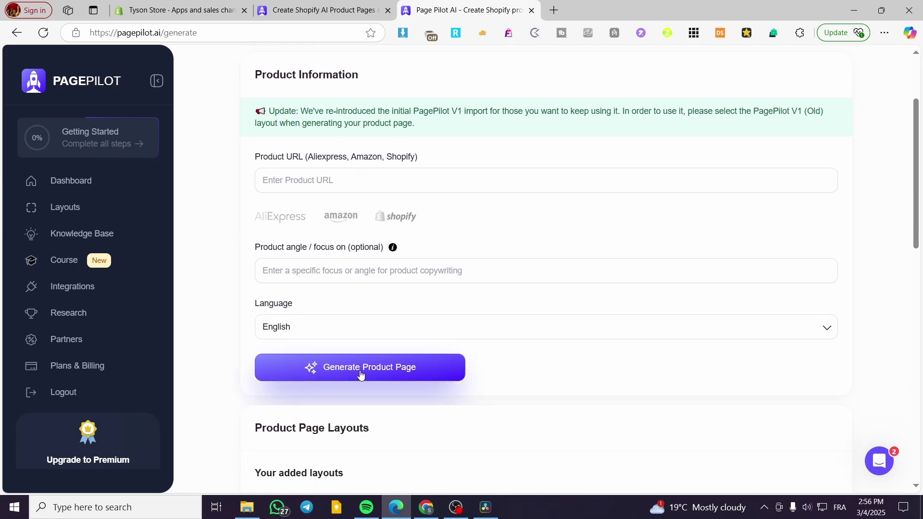
pyautogui.scroll(-3, 451, 370)
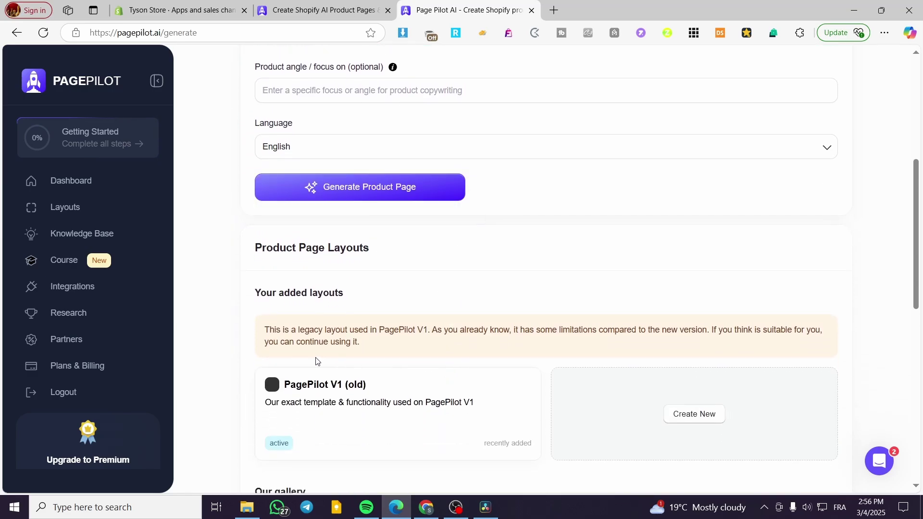
pyautogui.scroll(-2, 331, 322)
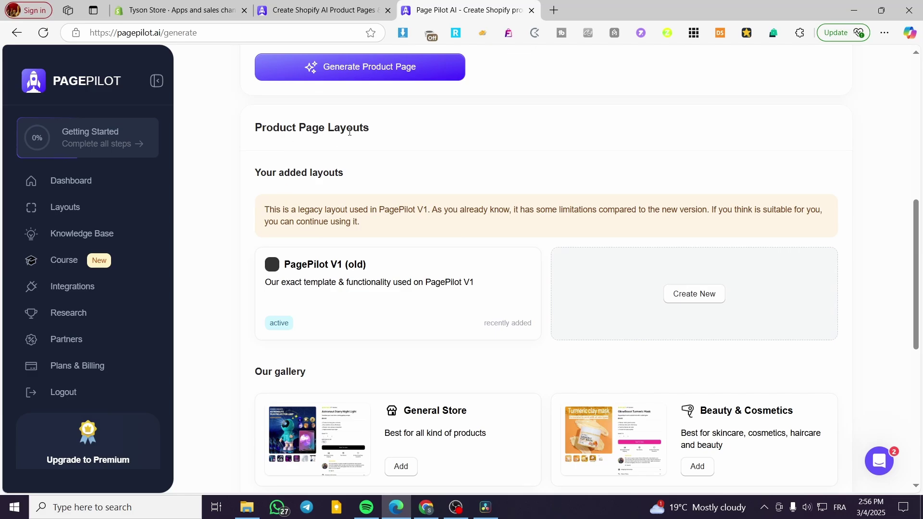
pyautogui.moveTo(295, 267)
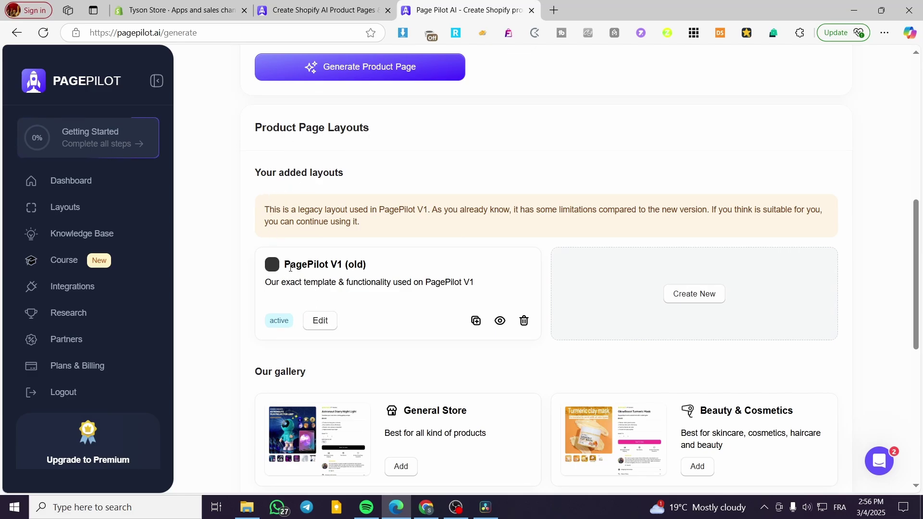
# Open the form for creating a new page layout and examine its Product Blocks and Product Sections
pyautogui.click(714, 295)
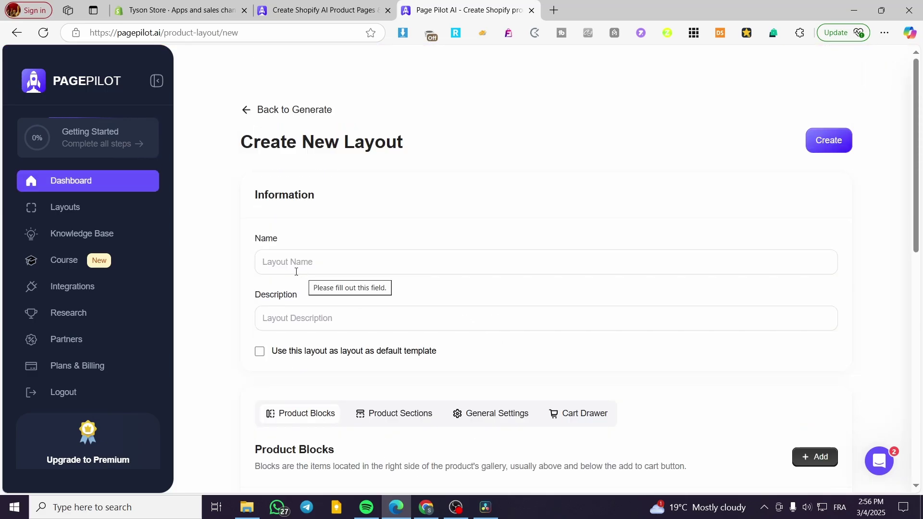
pyautogui.scroll(-3, 363, 264)
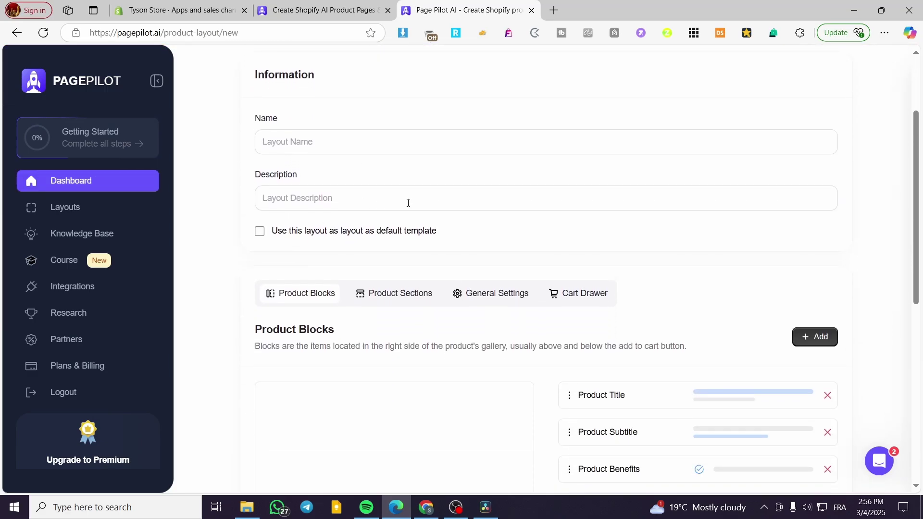
pyautogui.scroll(-3, 370, 204)
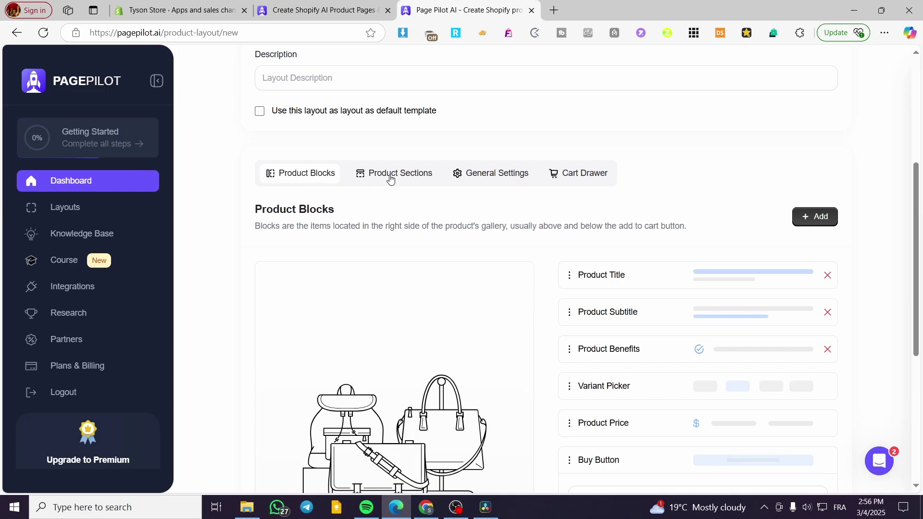
pyautogui.scroll(-3, 685, 295)
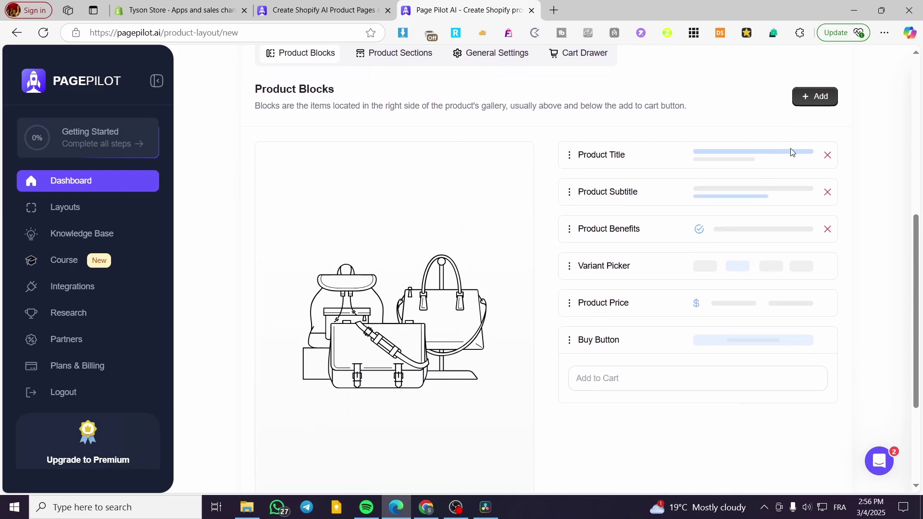
pyautogui.scroll(4, 626, 384)
pyautogui.click(391, 233)
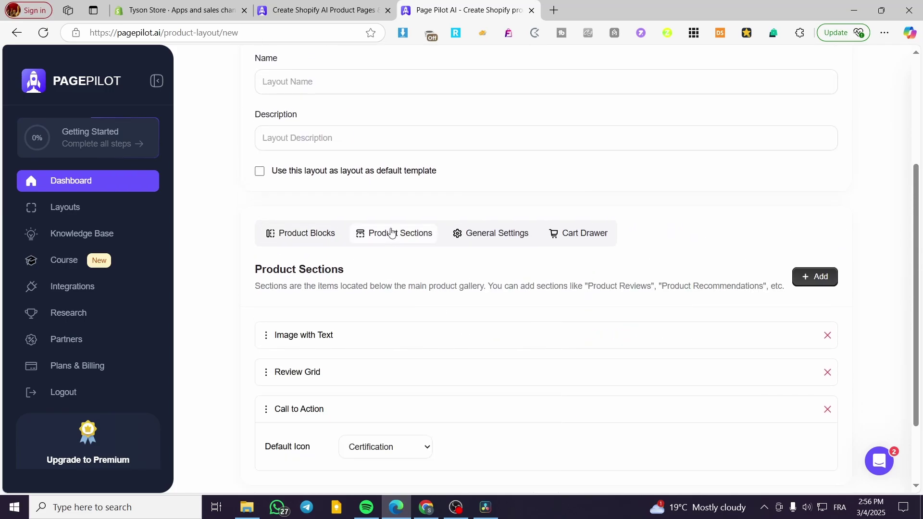
pyautogui.scroll(-3, 612, 264)
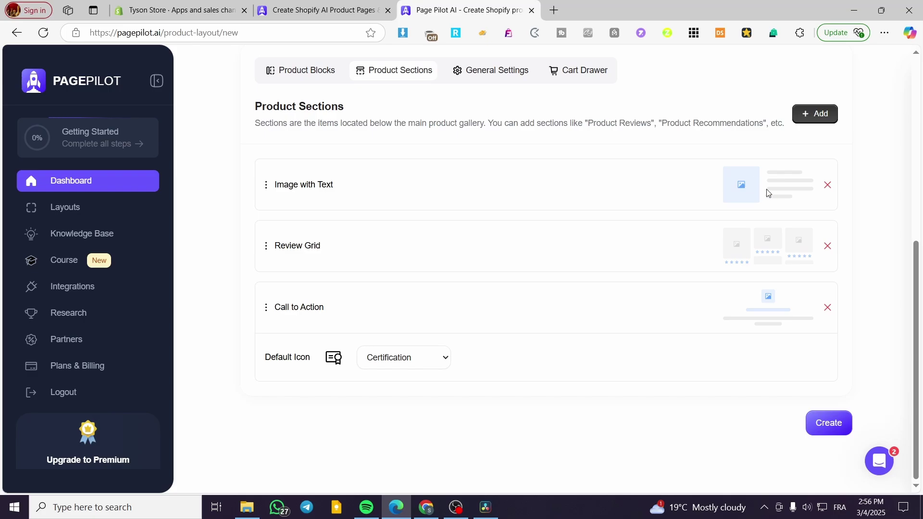
# Examine the new layout's General Settings, from font sizes and colors to rounded corners and the secondary button action
pyautogui.click(475, 79)
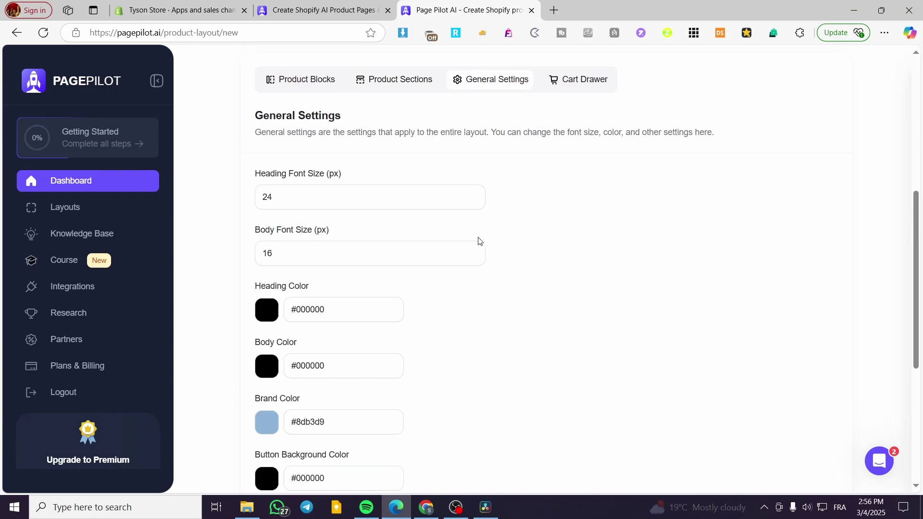
pyautogui.scroll(2, 346, 319)
pyautogui.scroll(-5, 346, 295)
pyautogui.scroll(1, 331, 276)
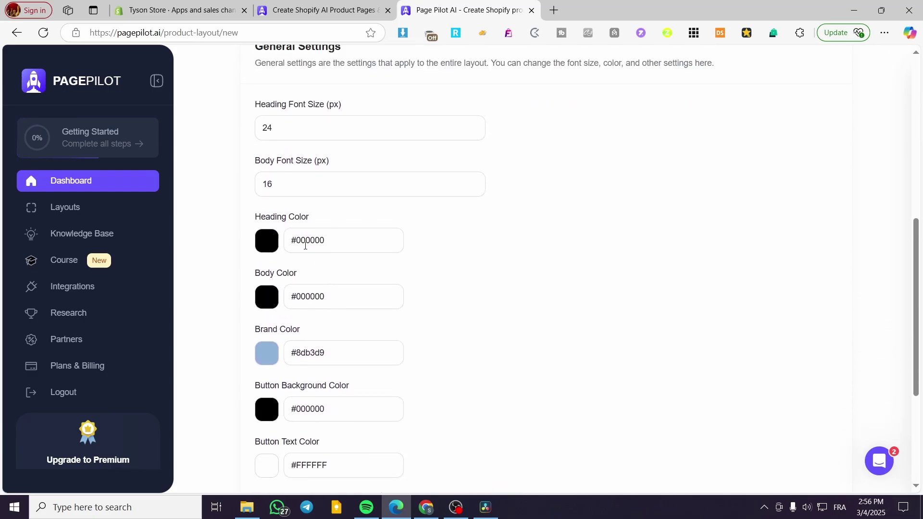
pyautogui.scroll(-4, 334, 193)
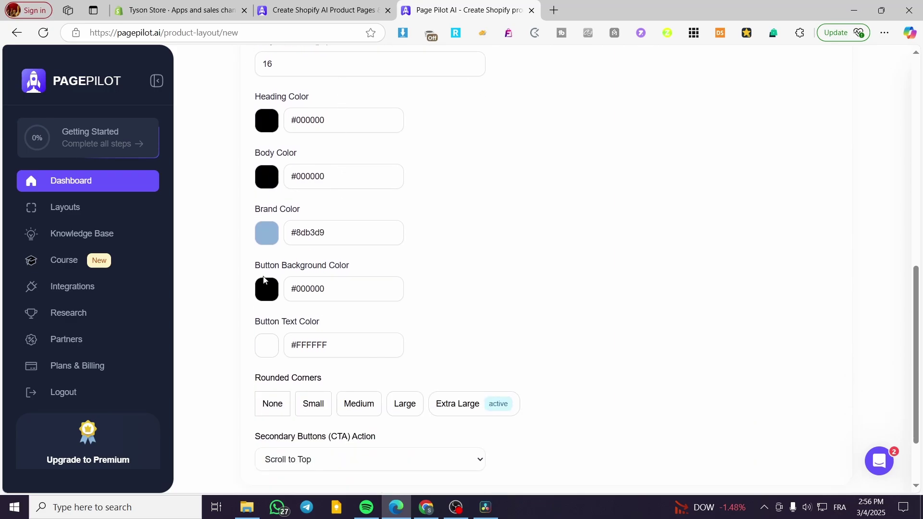
pyautogui.scroll(6, 431, 340)
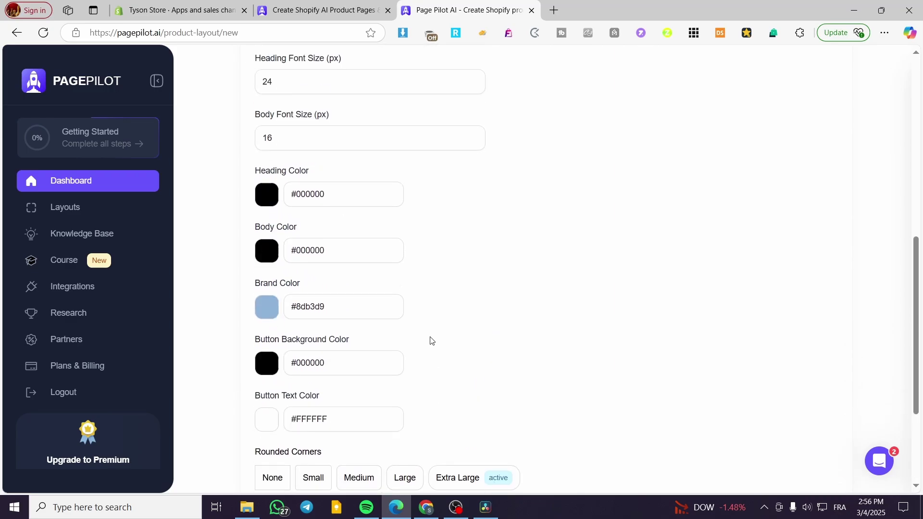
pyautogui.scroll(-6, 472, 353)
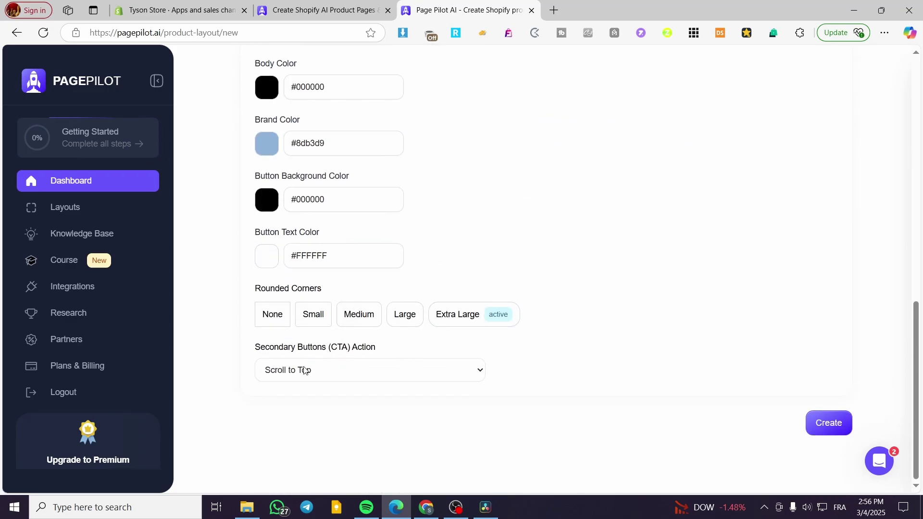
# Review the new layout's Cart Drawer settings and go back to the product generation form without creating the layout
pyautogui.scroll(6, 465, 303)
pyautogui.click(596, 286)
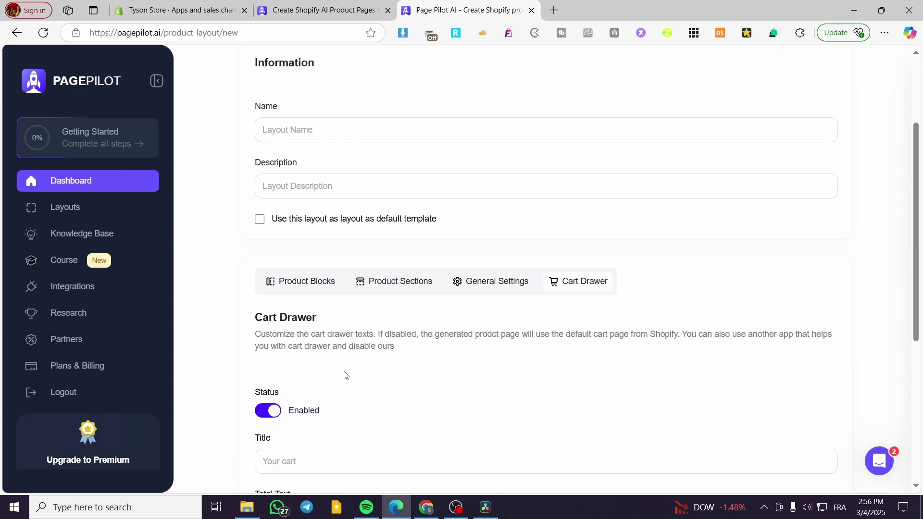
pyautogui.scroll(-2, 486, 343)
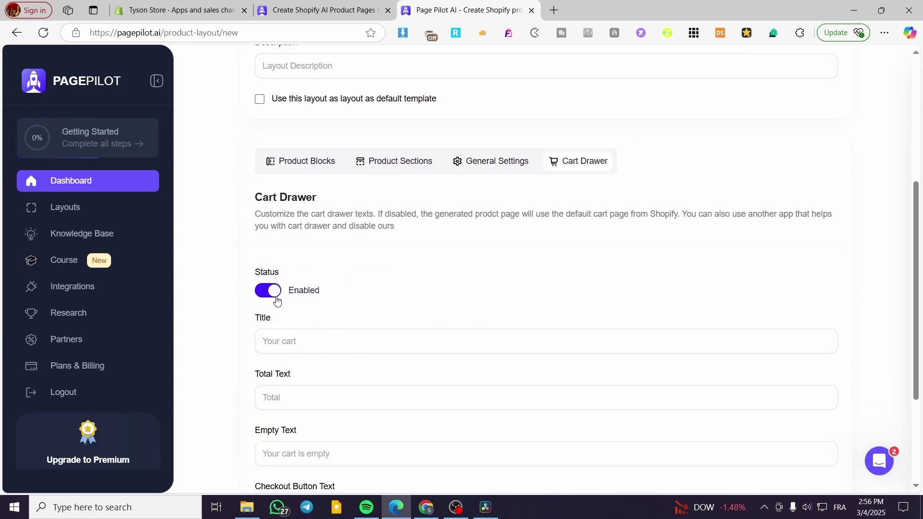
pyautogui.scroll(6, 317, 216)
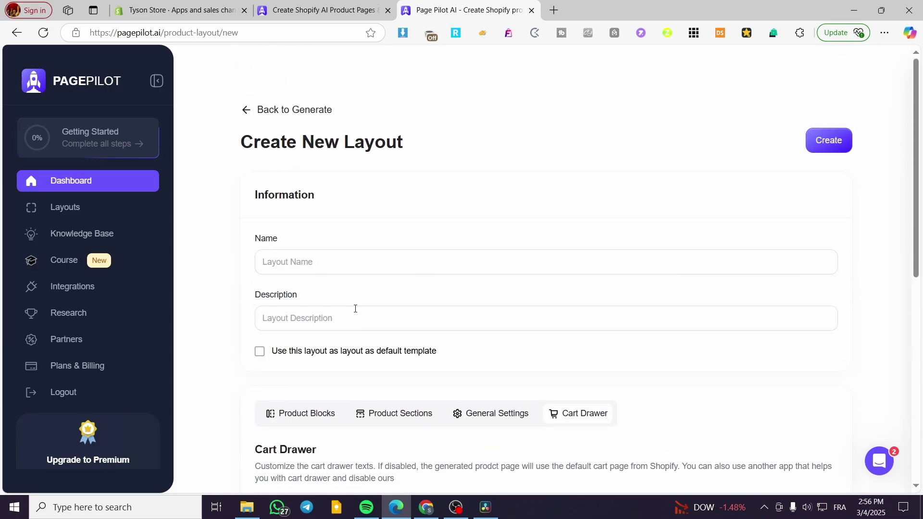
pyautogui.click(246, 112)
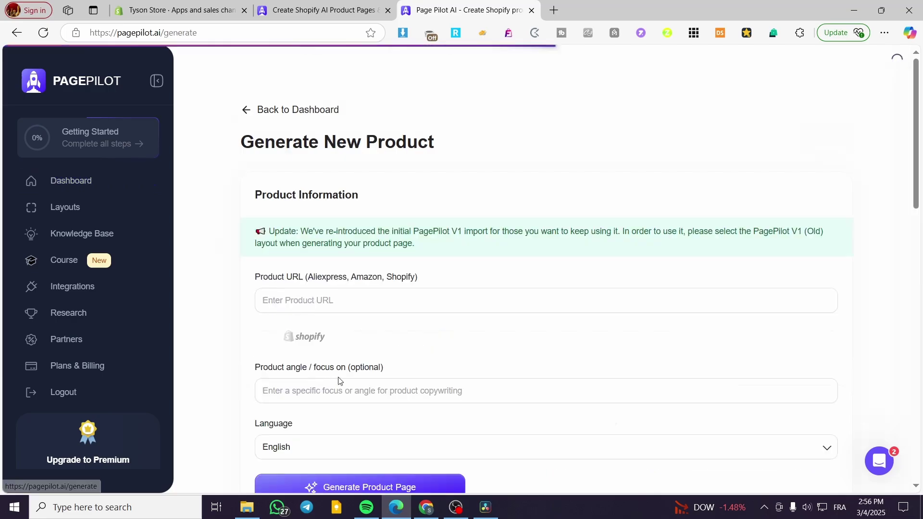
# Add the General Store layout from the gallery to the added layouts and select it as the active layout
pyautogui.scroll(-5, 392, 314)
pyautogui.scroll(-2, 391, 313)
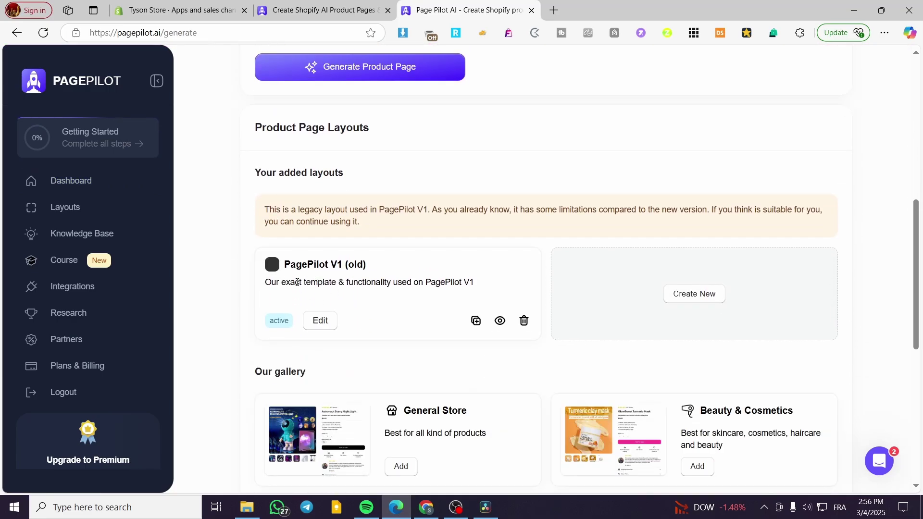
pyautogui.scroll(-3, 351, 301)
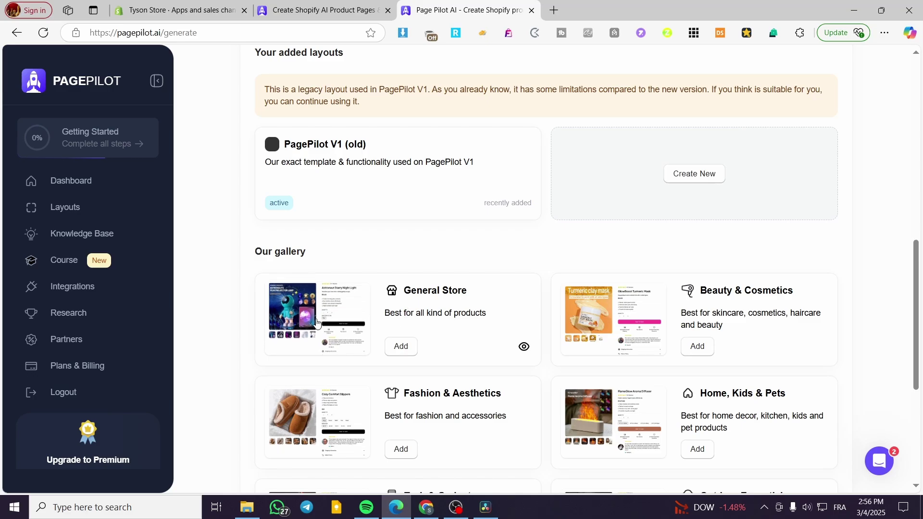
pyautogui.click(399, 347)
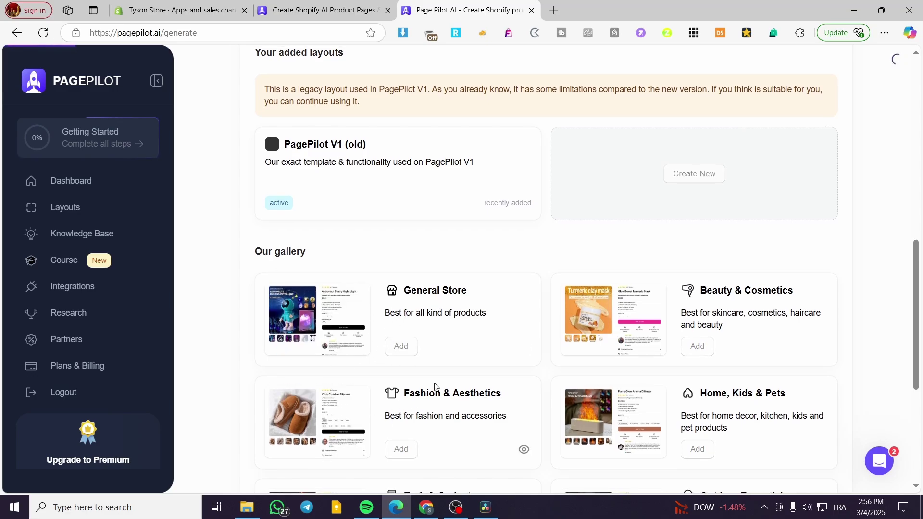
pyautogui.scroll(1, 413, 356)
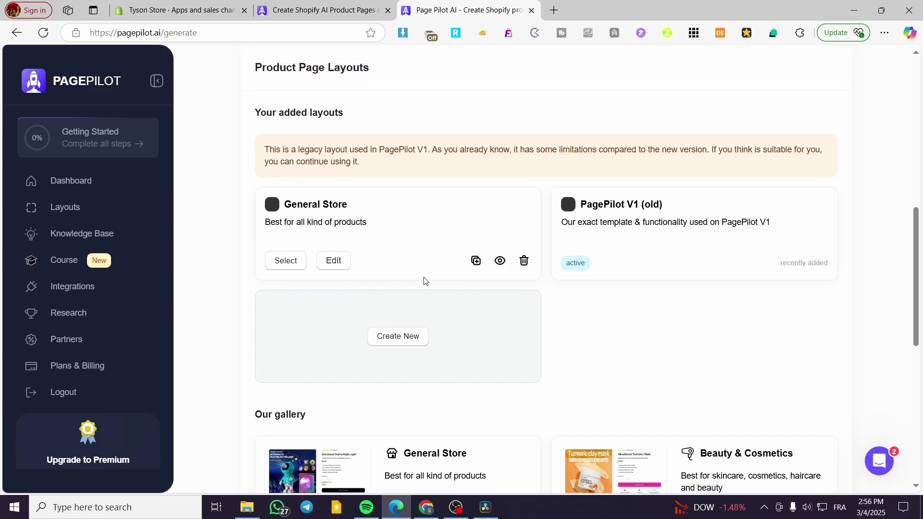
pyautogui.click(292, 268)
# Preview the gallery's General Store layout, look through its sample product page and close the preview
pyautogui.scroll(-1, 462, 349)
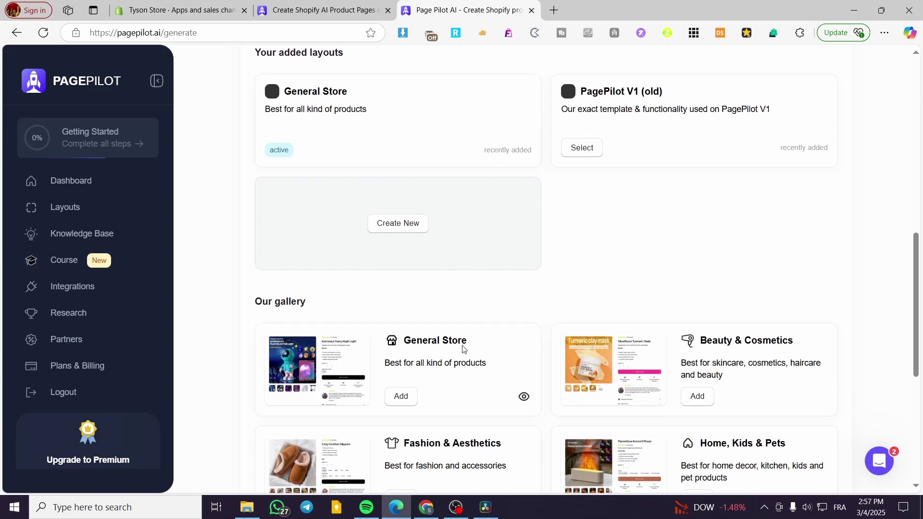
pyautogui.click(525, 397)
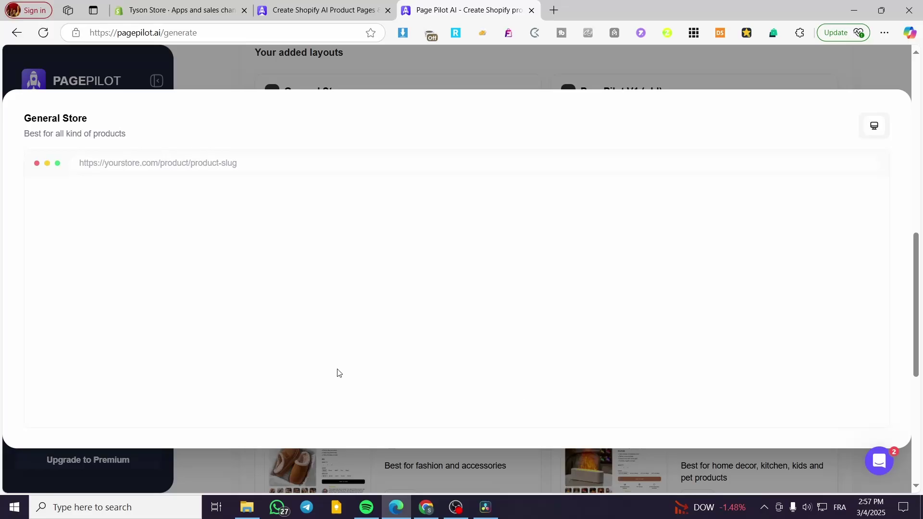
pyautogui.scroll(-7, 577, 310)
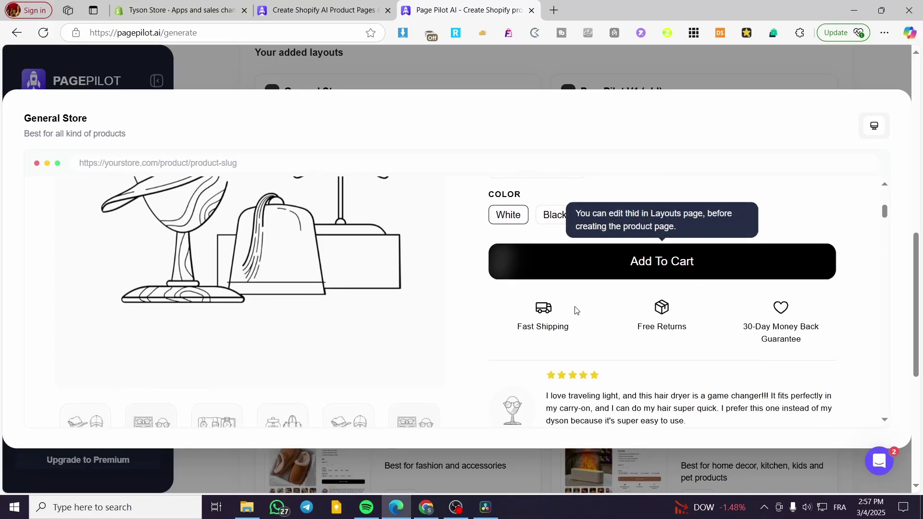
pyautogui.scroll(5, 270, 361)
pyautogui.scroll(2, 269, 362)
pyautogui.scroll(-8, 293, 347)
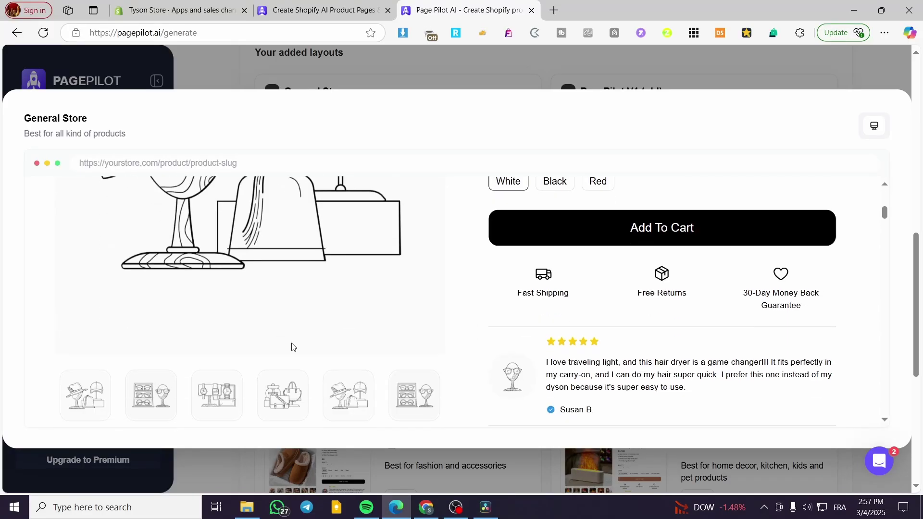
pyautogui.click(779, 66)
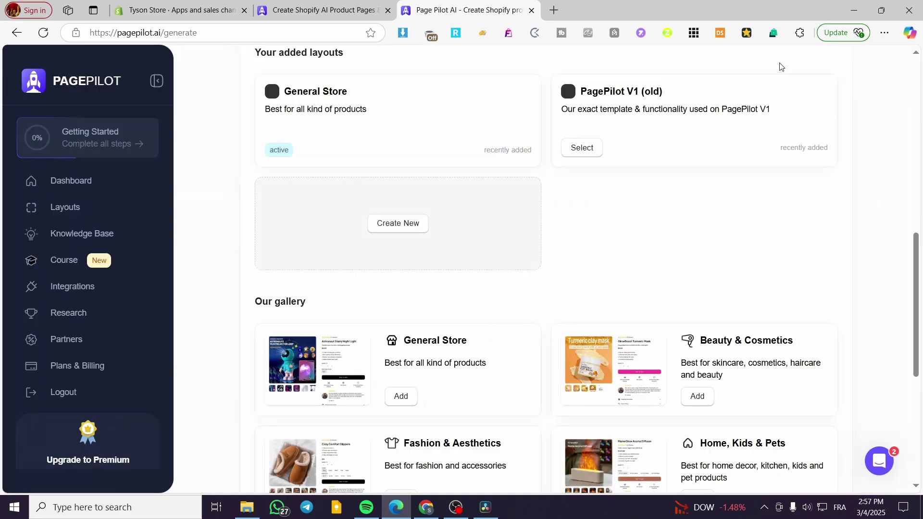
# Browse the remaining gallery layouts, look through the PagePilot V1 (old) preview and close it
pyautogui.scroll(-3, 837, 356)
pyautogui.scroll(-3, 604, 334)
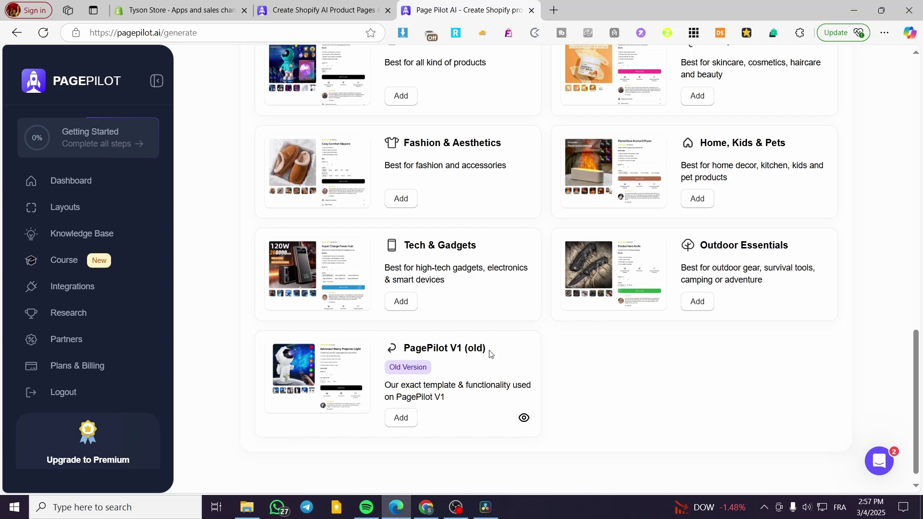
pyautogui.scroll(7, 483, 382)
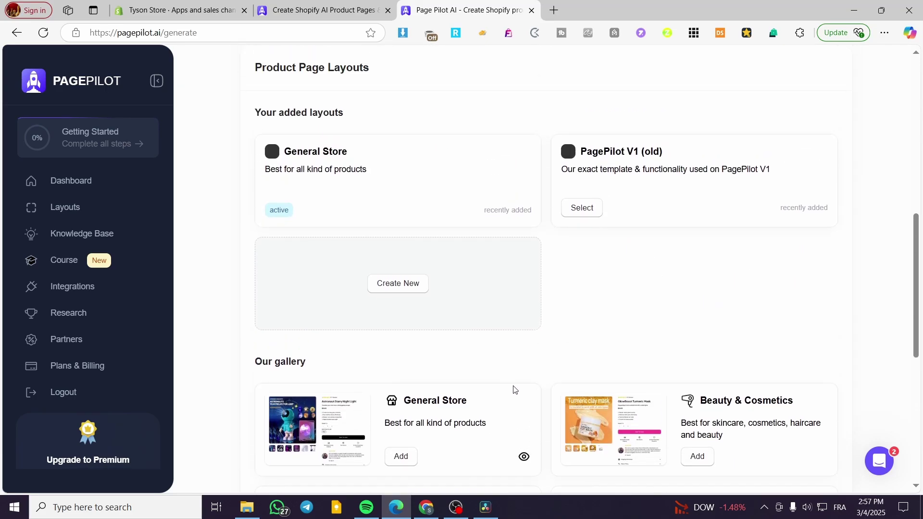
pyautogui.scroll(-6, 632, 171)
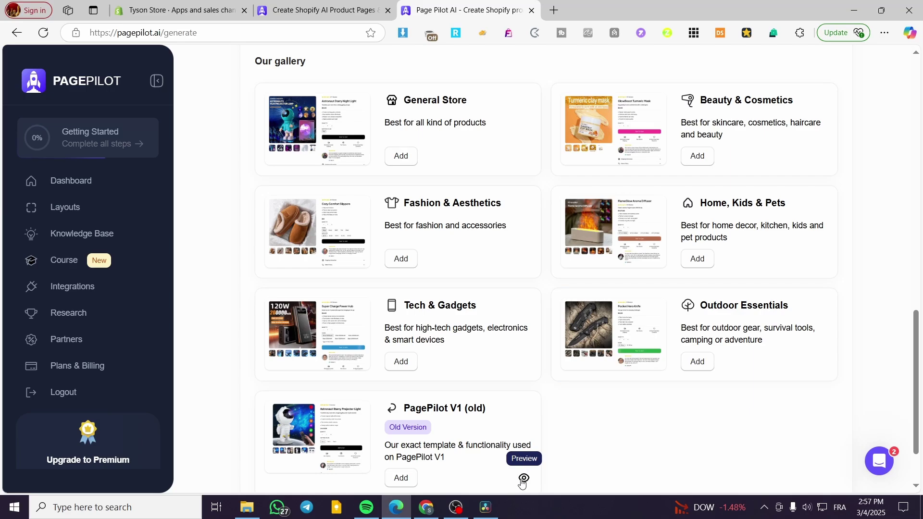
pyautogui.click(523, 480)
pyautogui.scroll(-12, 656, 297)
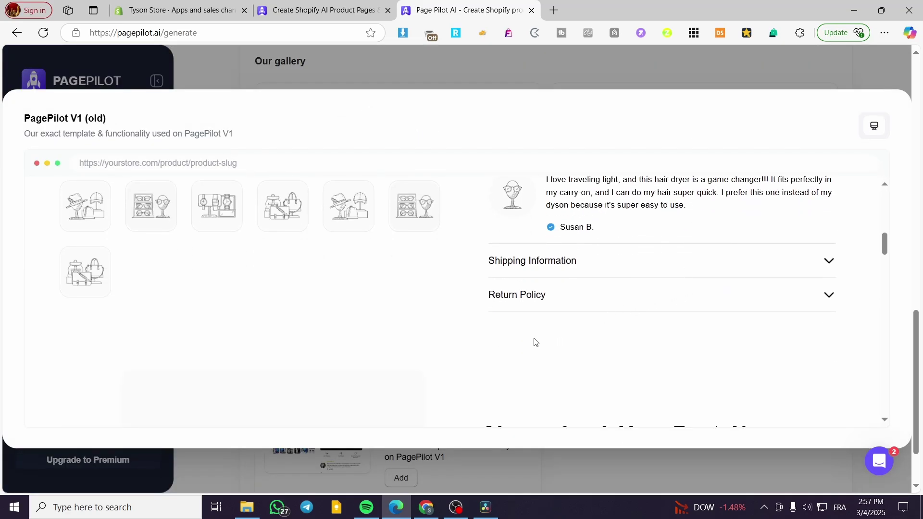
pyautogui.scroll(12, 536, 342)
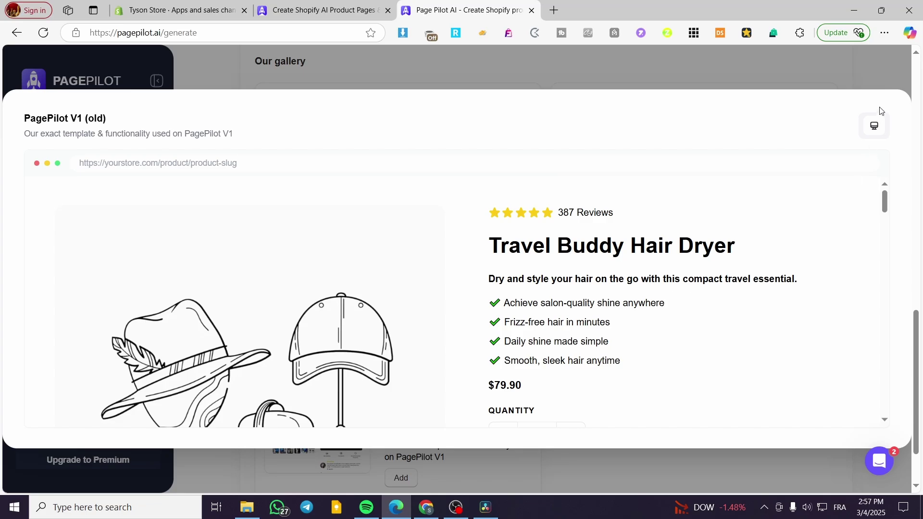
pyautogui.click(841, 77)
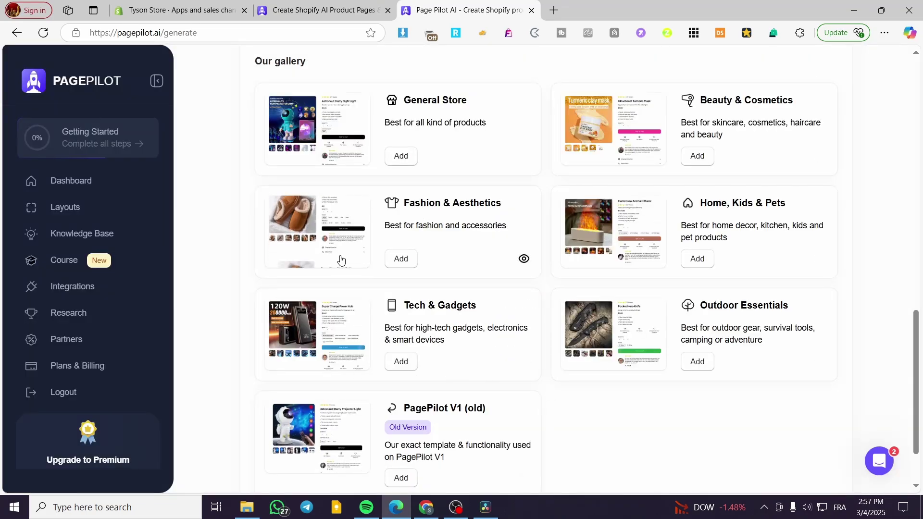
# Preview the Fashion & Aesthetics layout, look through its sample product page and close the preview
pyautogui.click(525, 260)
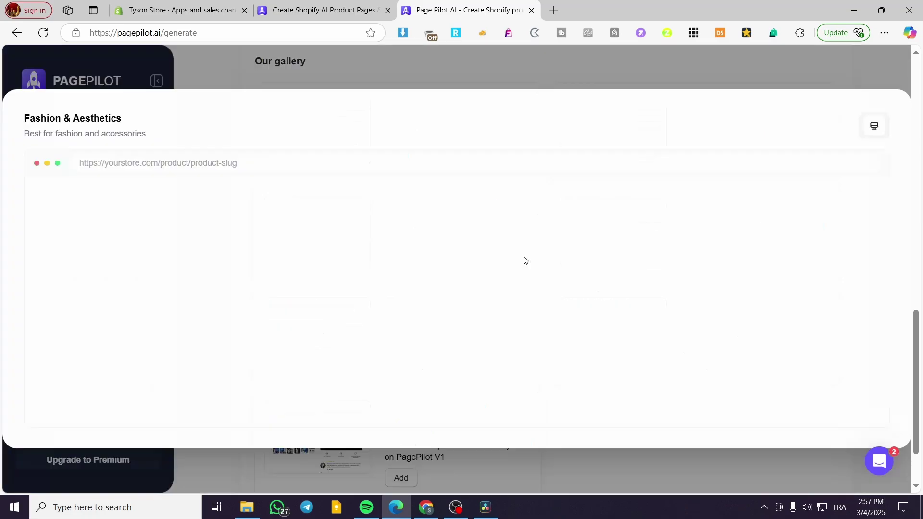
pyautogui.scroll(-7, 635, 268)
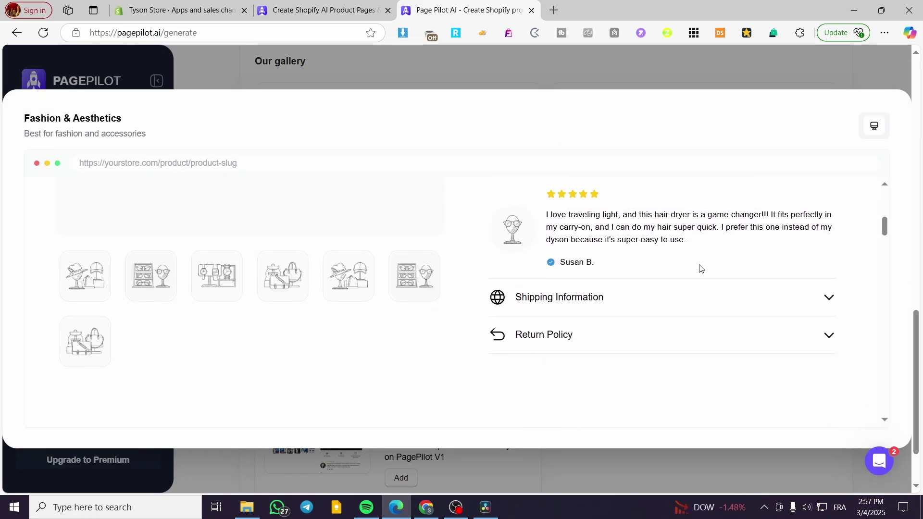
pyautogui.click(883, 73)
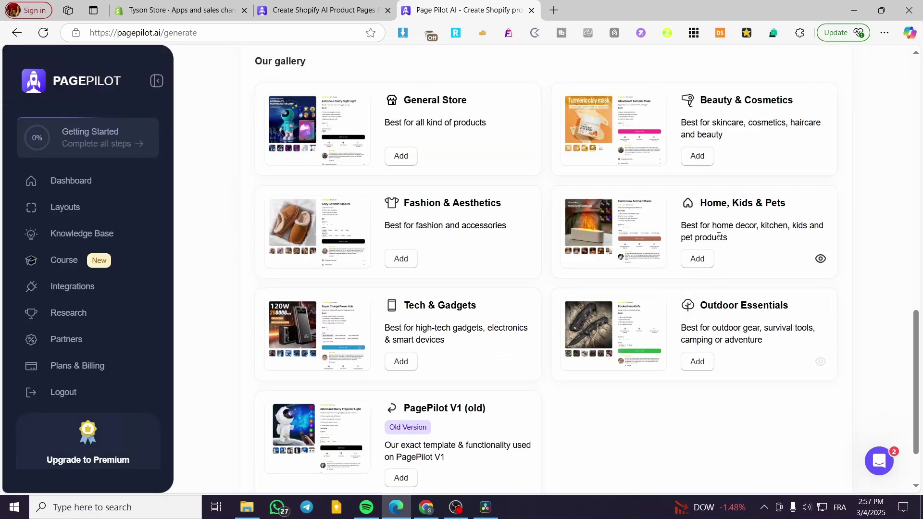
# Preview the Home, Kids & Pets layout and examine its Add To Cart button, trust badges and review area
pyautogui.click(821, 260)
pyautogui.scroll(-4, 760, 263)
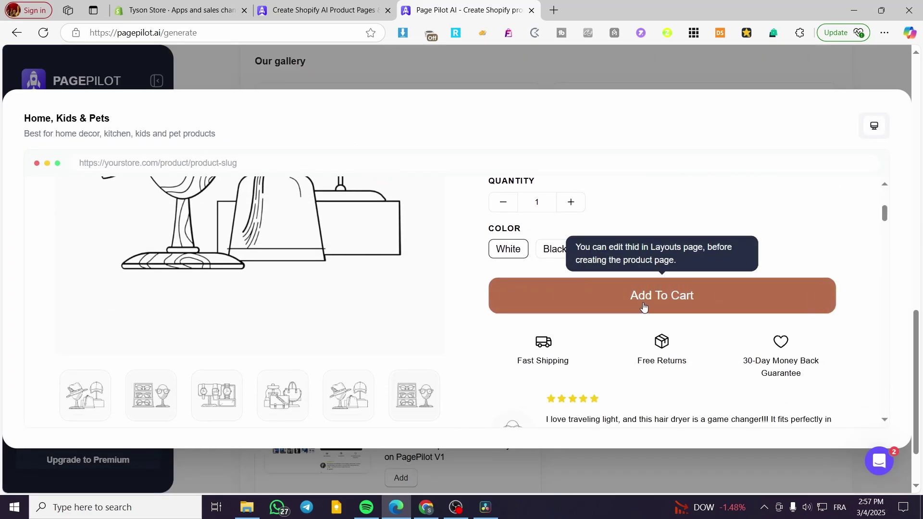
pyautogui.scroll(-1, 607, 316)
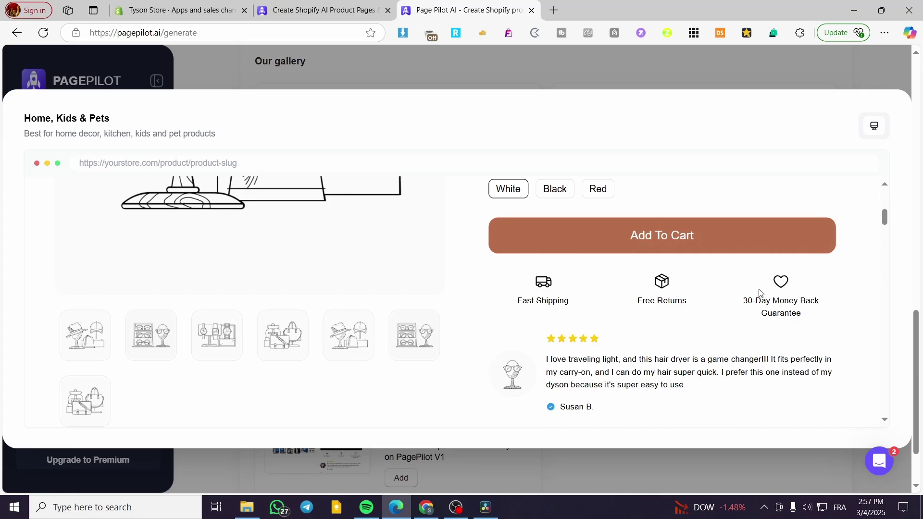
# Close the layout preview and make the added Home, Kids & Pets layout the active product page layout
pyautogui.click(809, 62)
pyautogui.scroll(7, 396, 288)
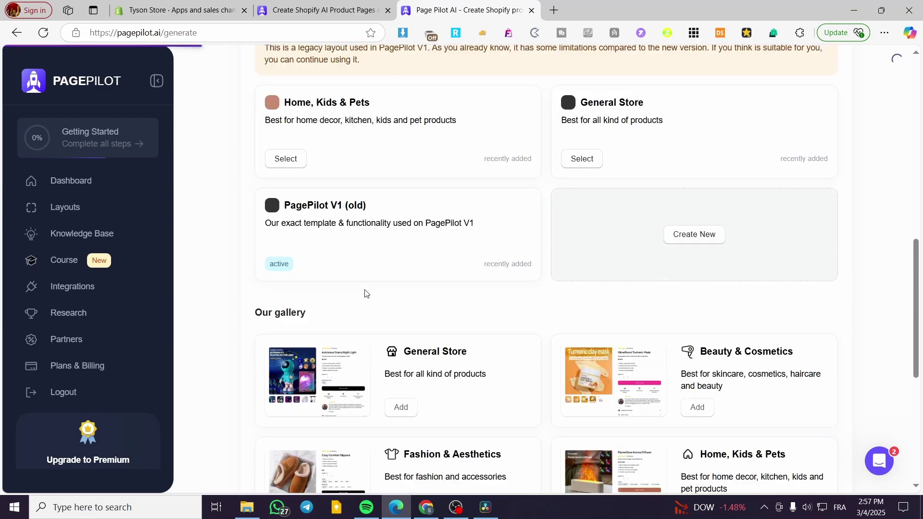
pyautogui.click(294, 261)
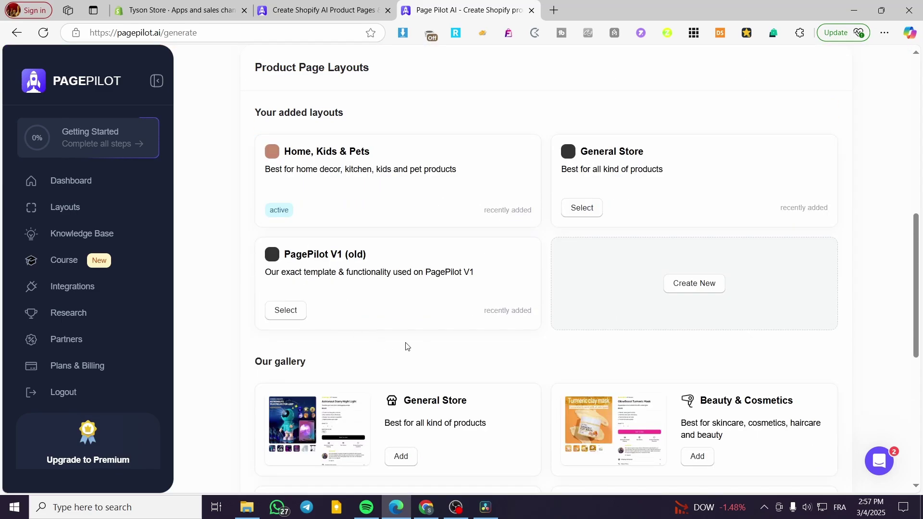
pyautogui.scroll(7, 635, 315)
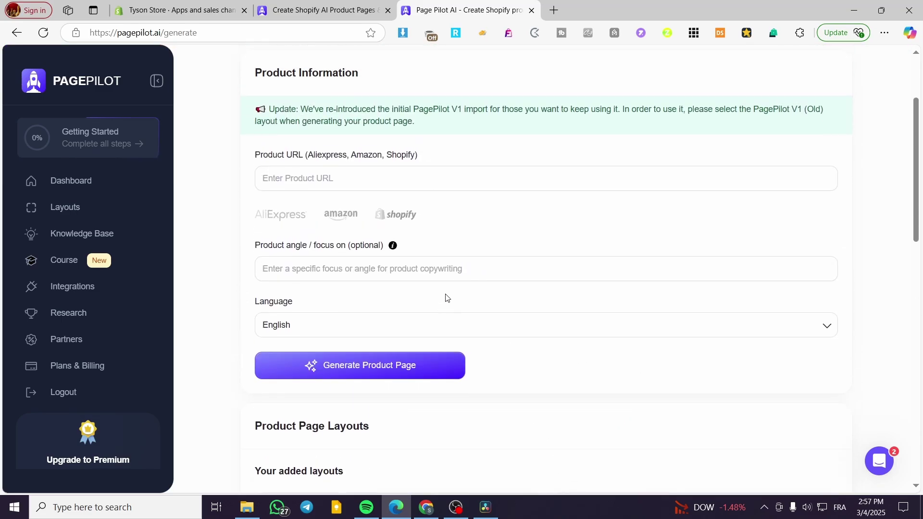
# Open amazon.com in a new tab and look through the home page's product categories and top sellers
pyautogui.click(560, 16)
pyautogui.write('amazo')
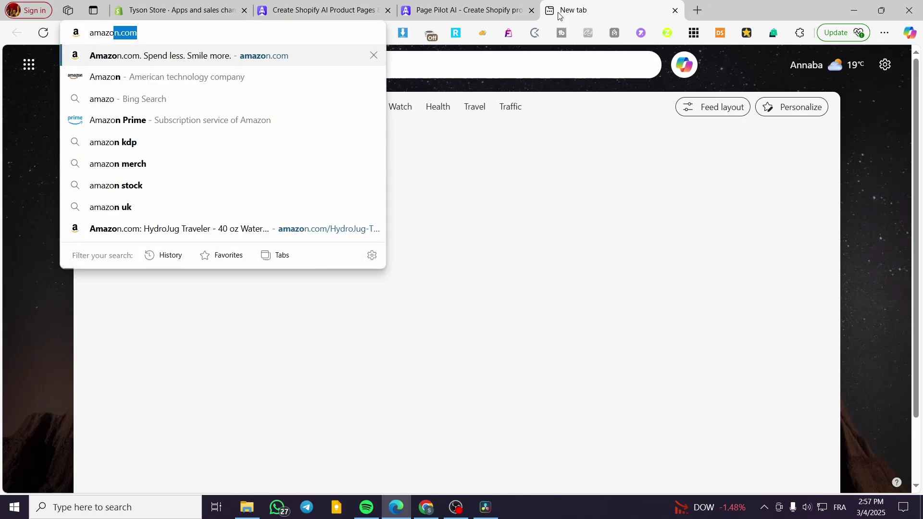
pyautogui.press('Return')
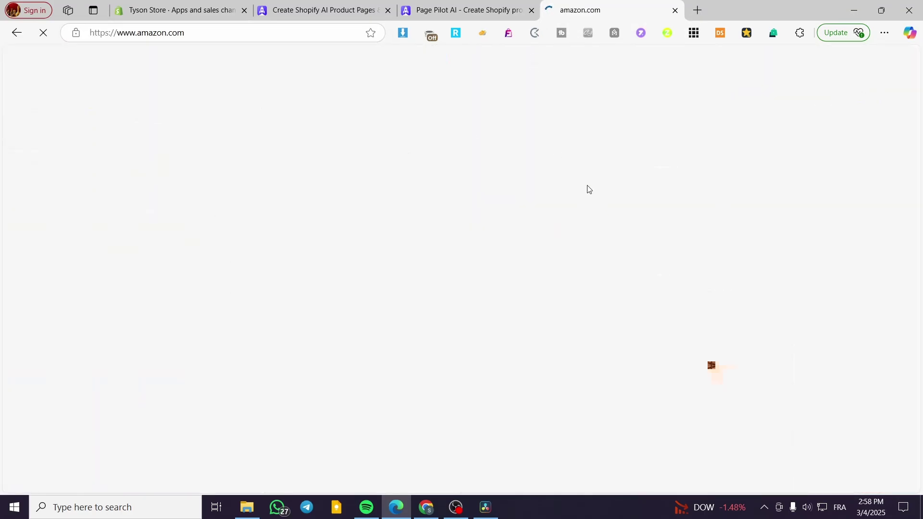
pyautogui.scroll(-5, 601, 305)
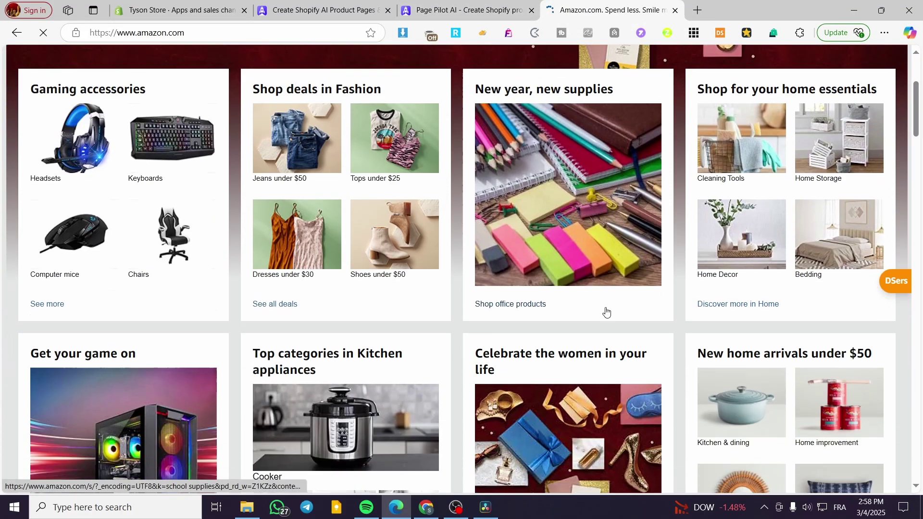
pyautogui.scroll(-5, 529, 351)
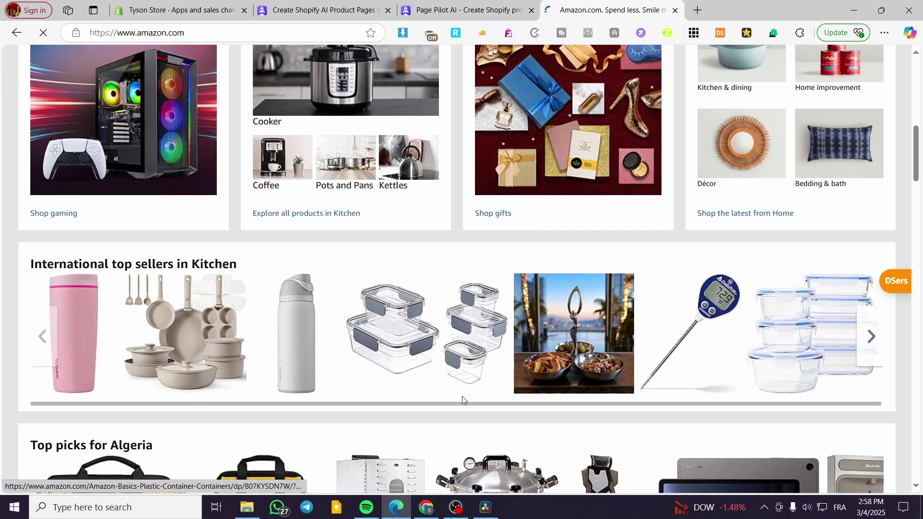
pyautogui.scroll(-4, 447, 394)
pyautogui.scroll(-5, 434, 391)
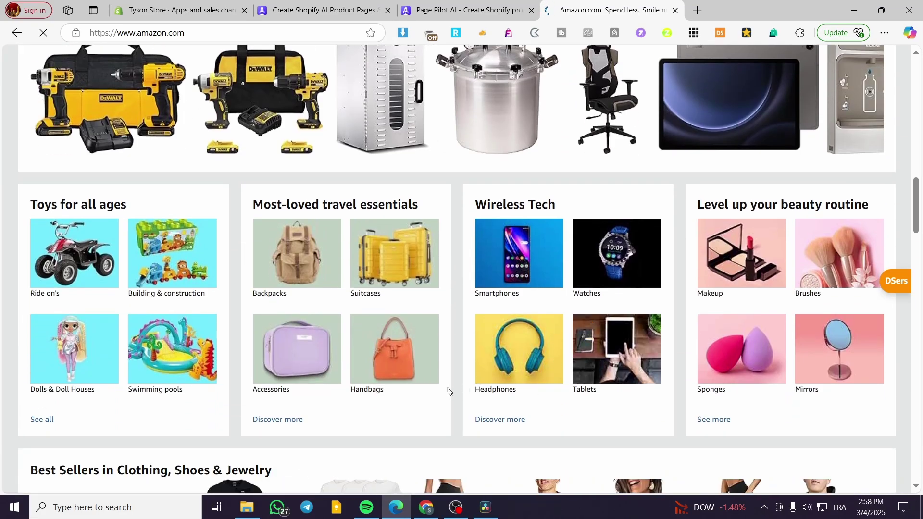
# Switch the Amazon tab to aliexpress.us and look through the home page's deal sections
pyautogui.click(340, 30)
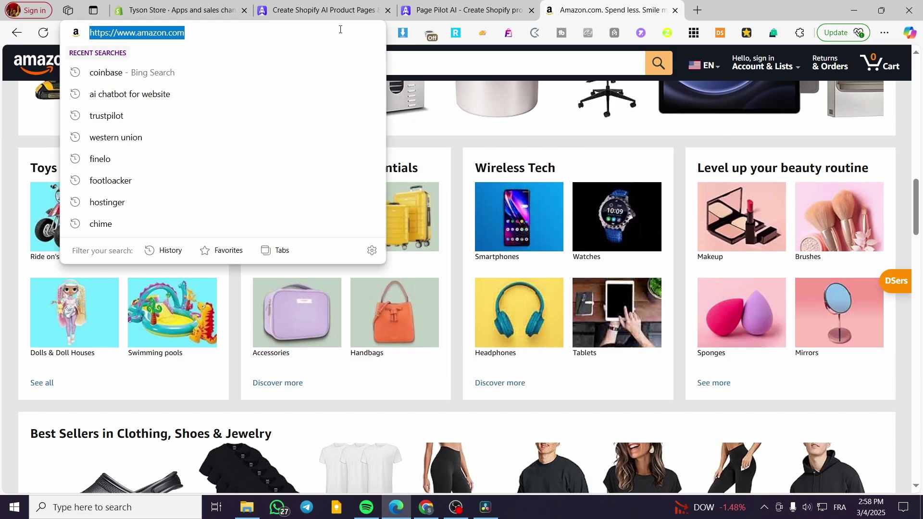
pyautogui.write('aliexpress.us')
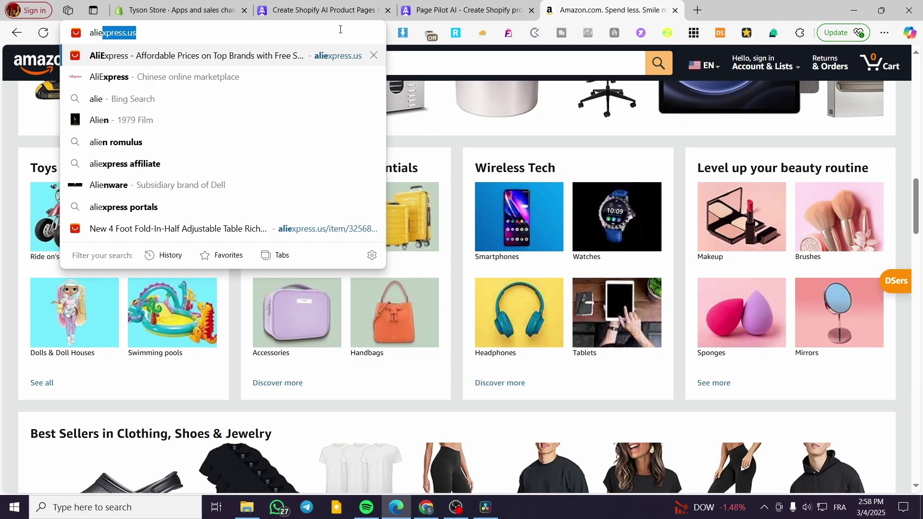
pyautogui.press('Return')
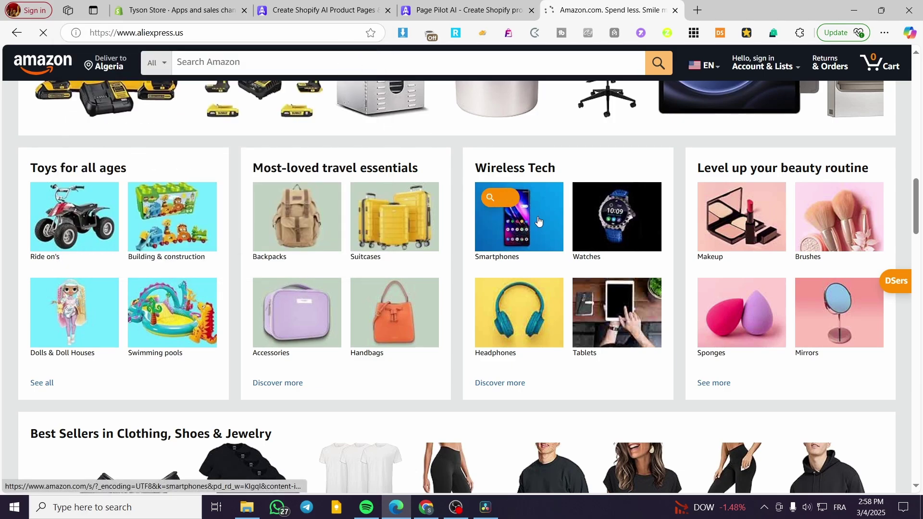
pyautogui.scroll(-10, 358, 369)
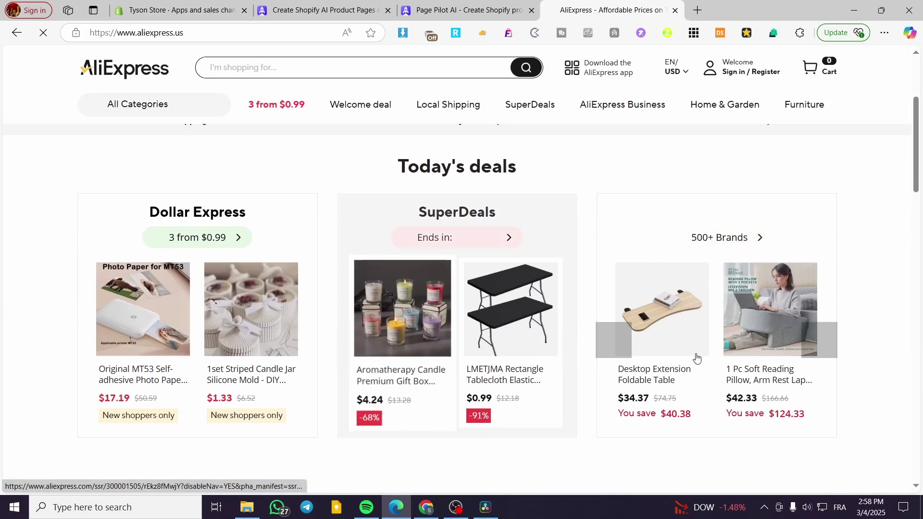
pyautogui.scroll(-1, 616, 378)
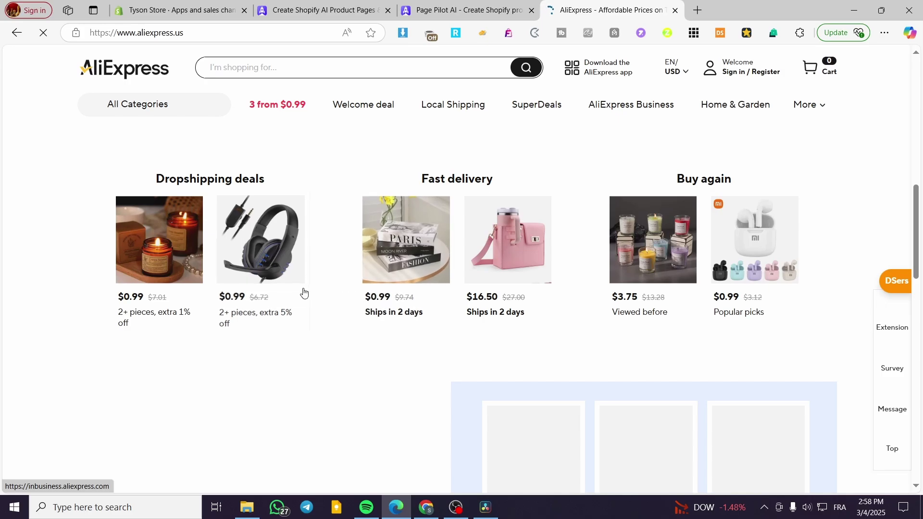
pyautogui.click(186, 267)
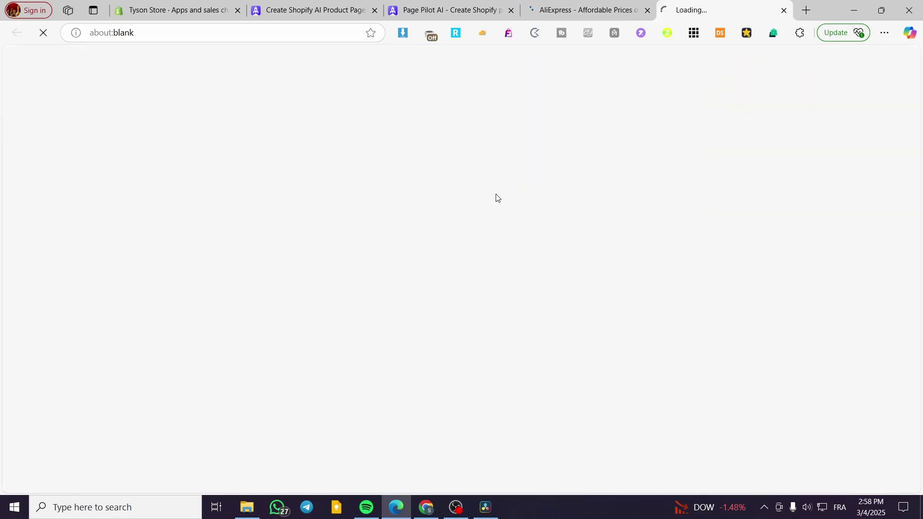
pyautogui.click(581, 12)
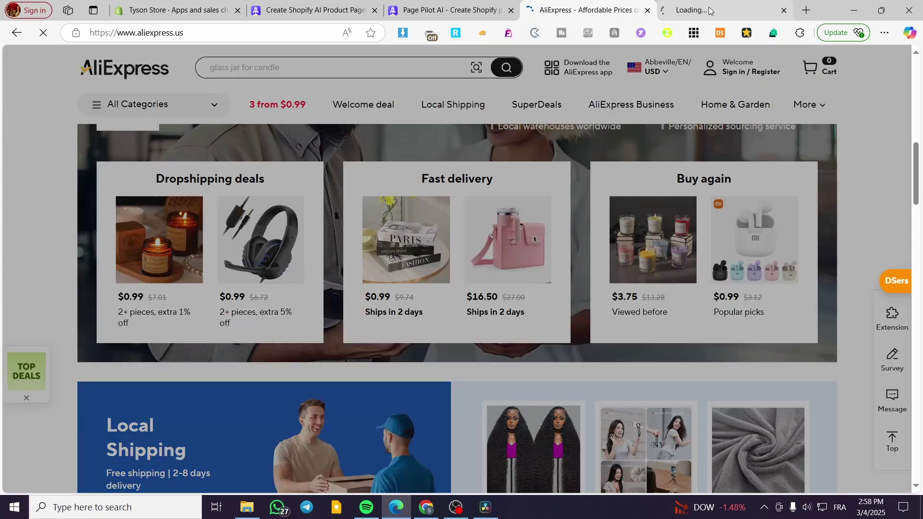
pyautogui.click(700, 10)
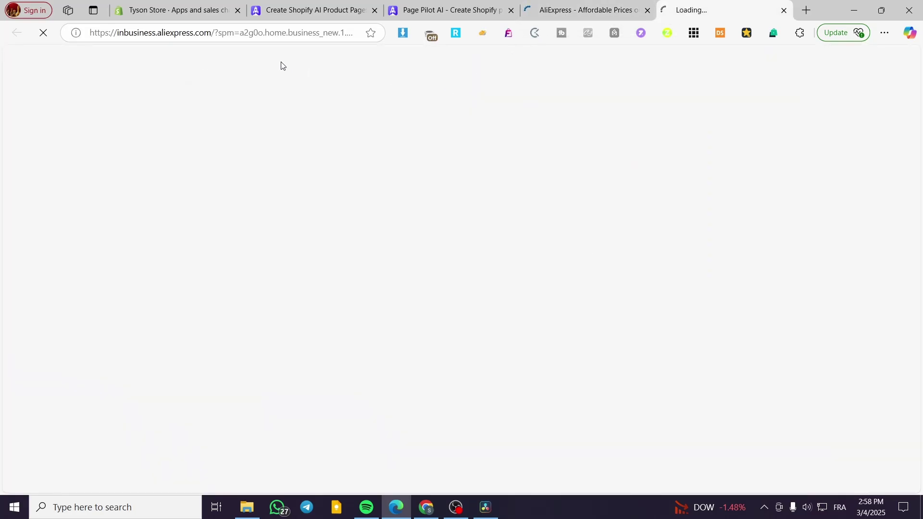
pyautogui.click(584, 11)
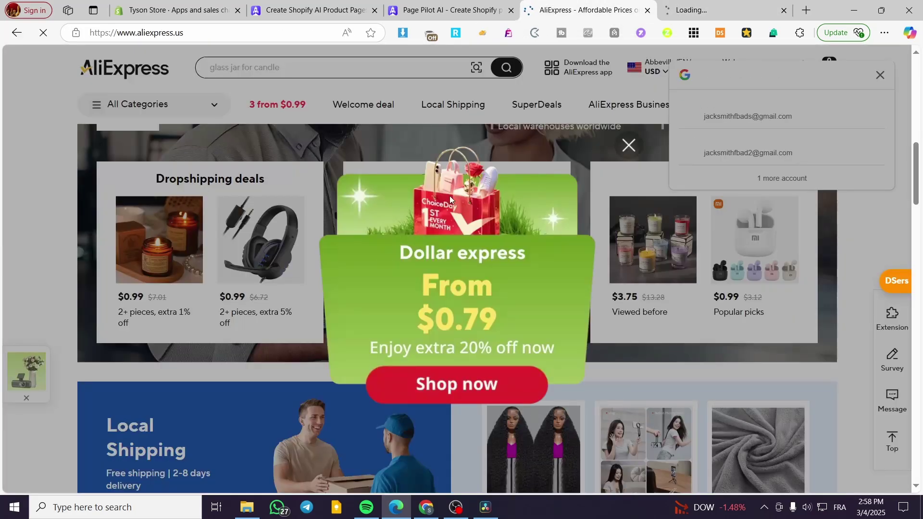
pyautogui.click(630, 145)
pyautogui.click(612, 98)
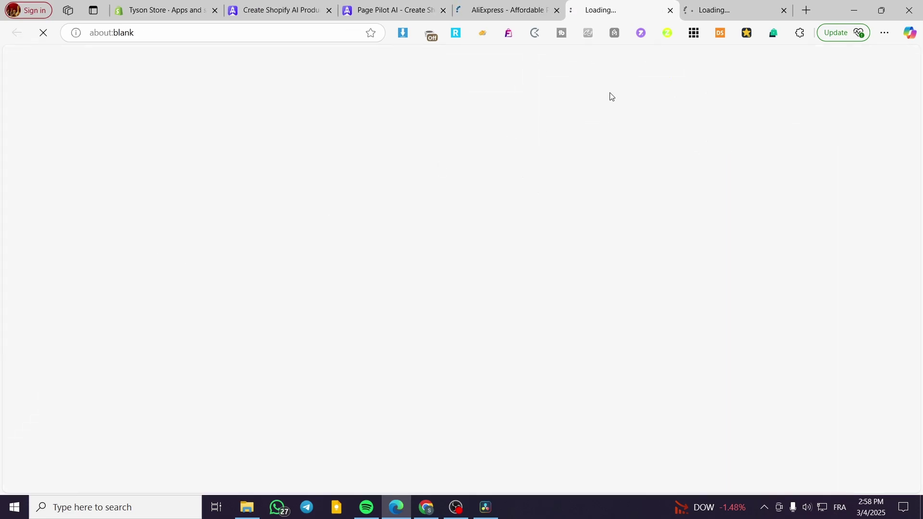
pyautogui.click(723, 15)
pyautogui.click(624, 3)
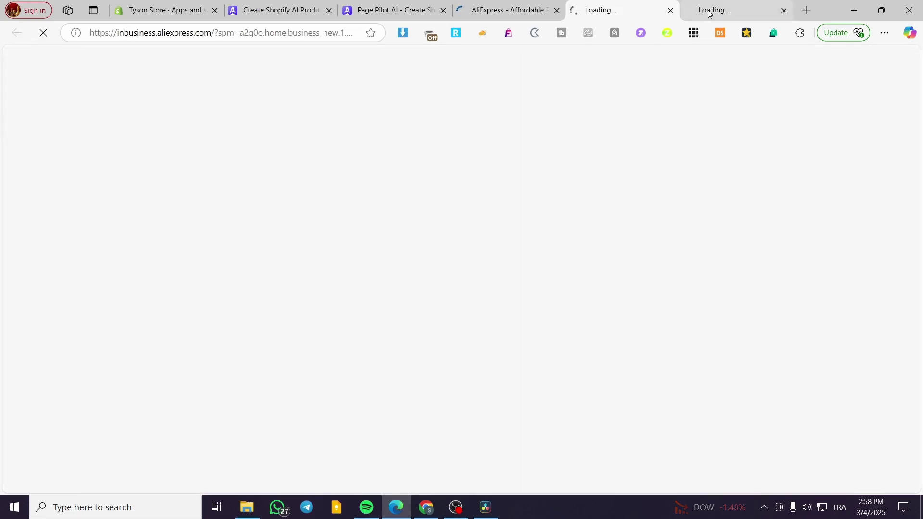
pyautogui.click(784, 11)
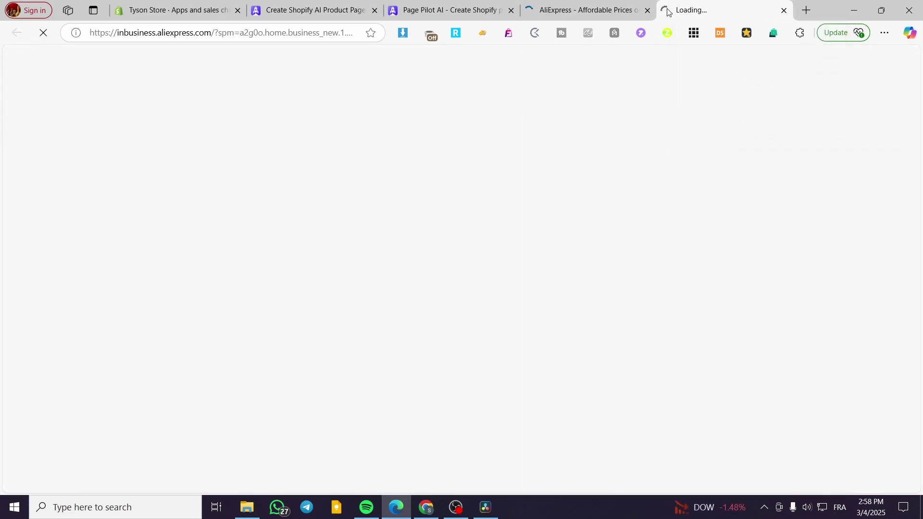
# Return to the AliExpress home page, close the leftover loading tab and open the $3.75 Aromatherapy Candle under More to love
pyautogui.click(617, 7)
pyautogui.scroll(-15, 303, 354)
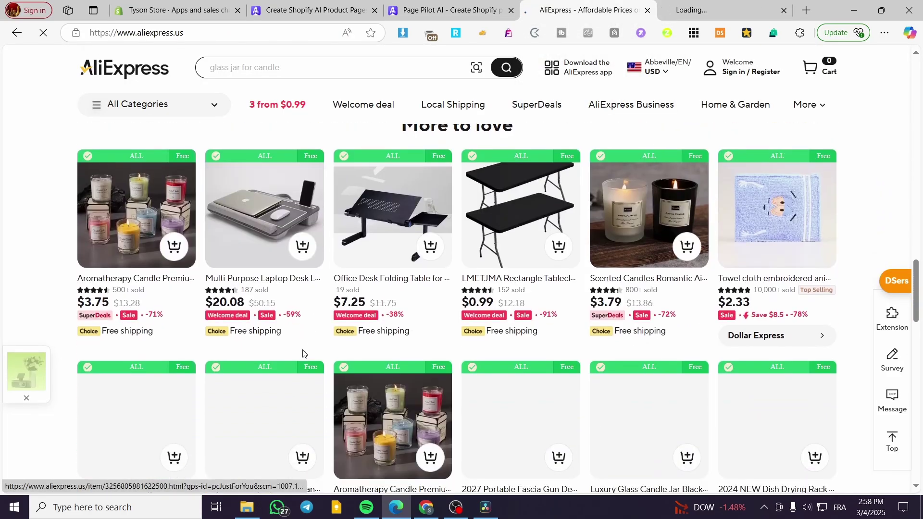
pyautogui.click(785, 11)
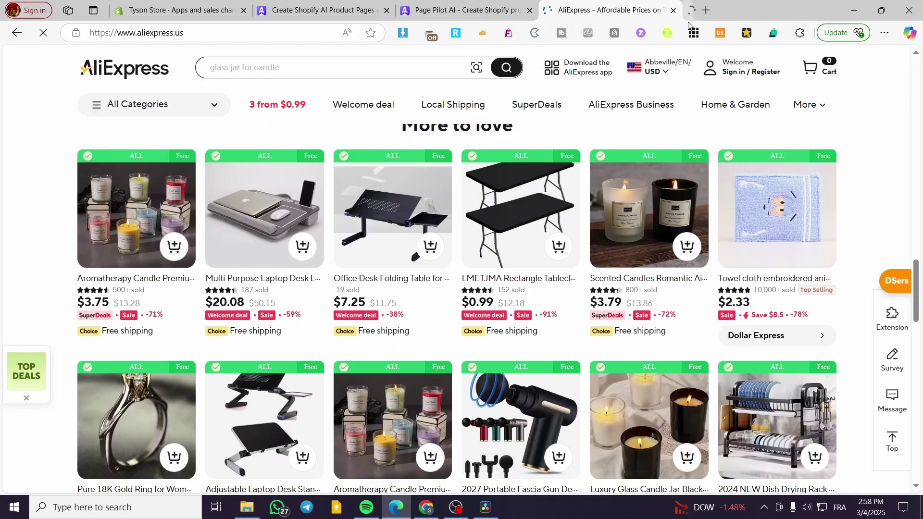
pyautogui.click(127, 332)
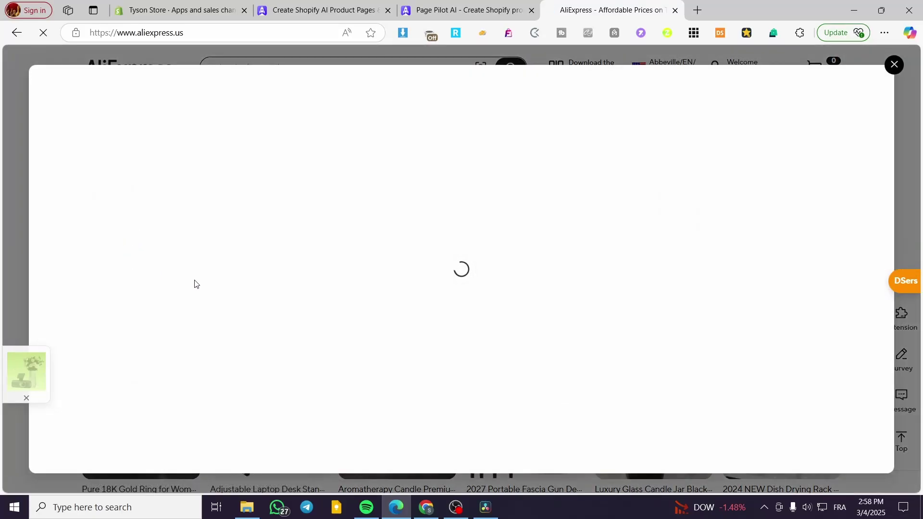
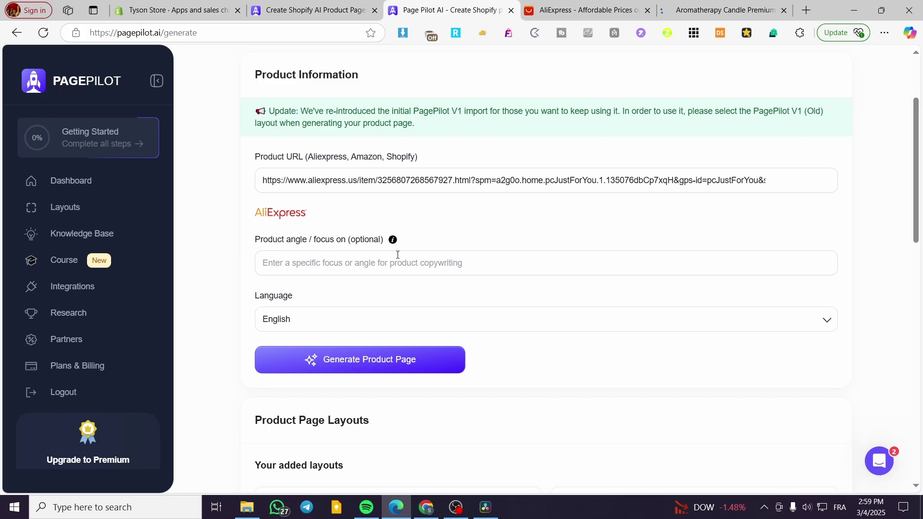
# Check the candle's AliExpress listing and enter "focus on the variety of the product" as the product angle in PagePilot
pyautogui.click(411, 259)
pyautogui.click(456, 286)
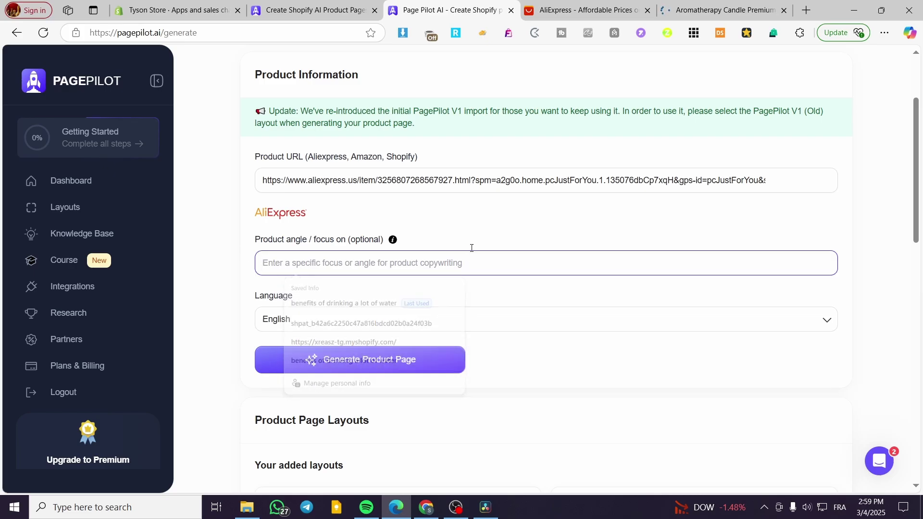
pyautogui.click(721, 9)
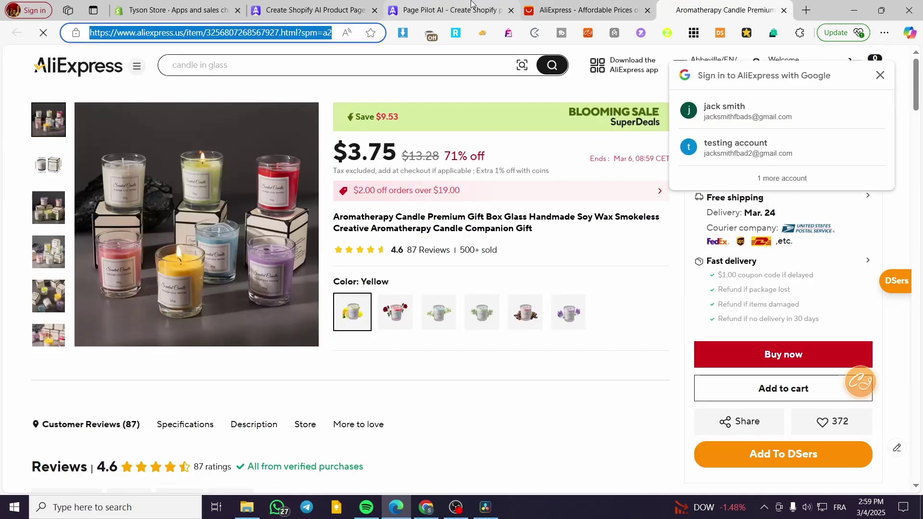
pyautogui.click(449, 10)
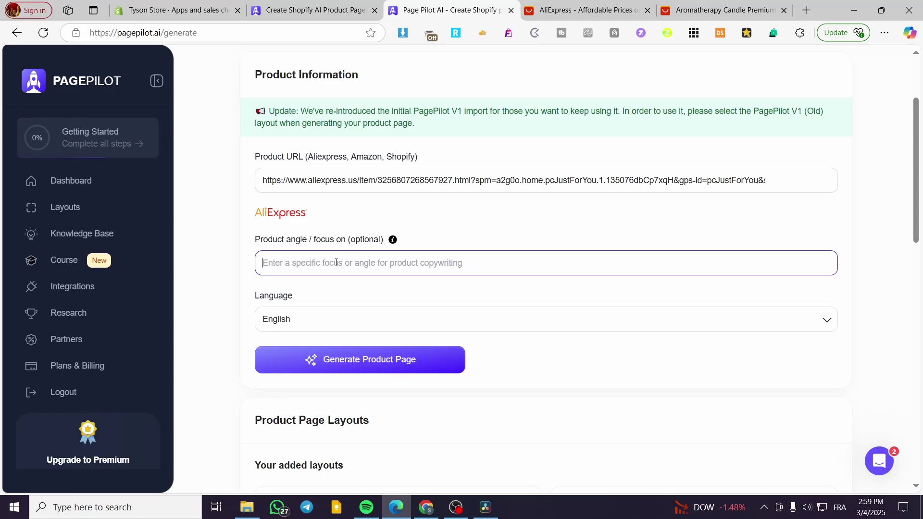
pyautogui.write('Co')
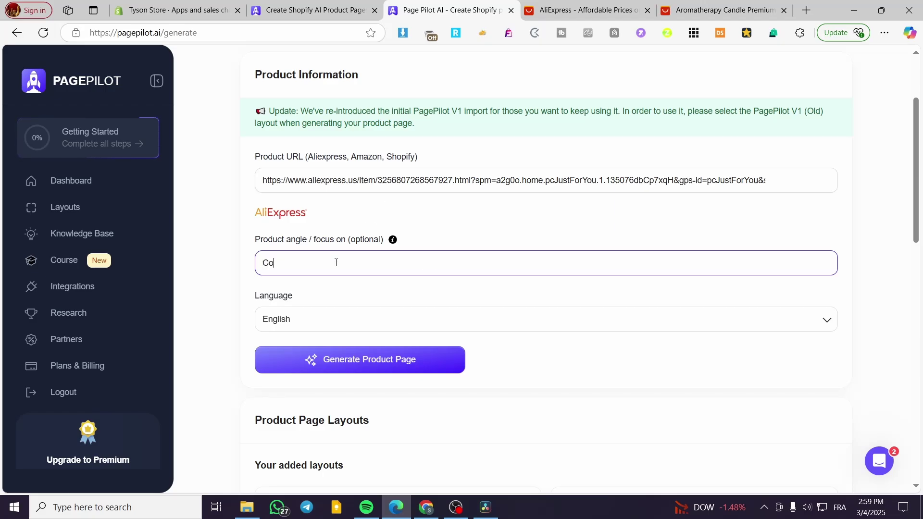
pyautogui.press('BackSpace')
pyautogui.press('BackSpace')
pyautogui.write('f')
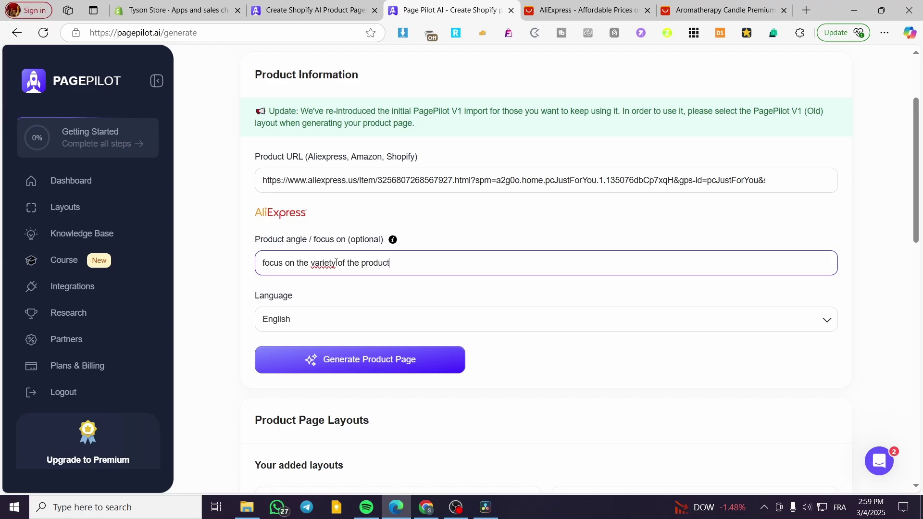
# Generate the product page from the AliExpress link and check its progress in the dashboard's product list
pyautogui.click(378, 361)
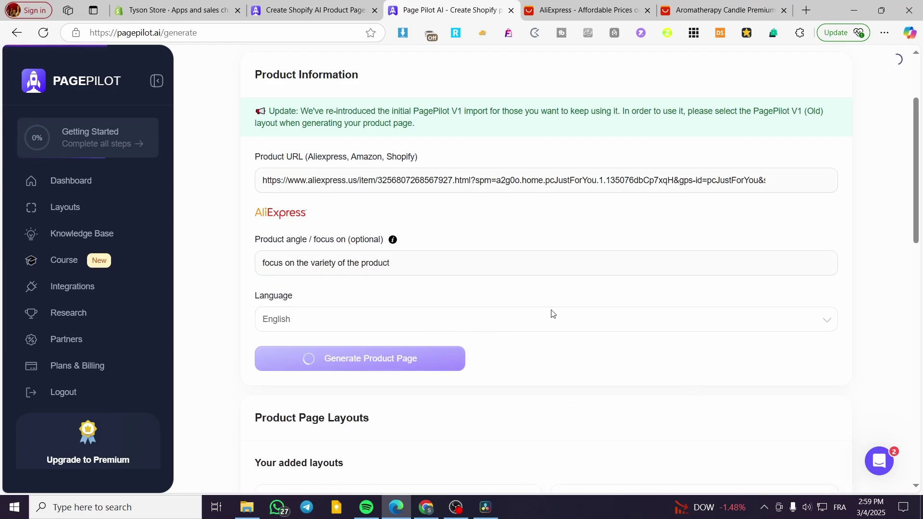
pyautogui.scroll(3, 528, 332)
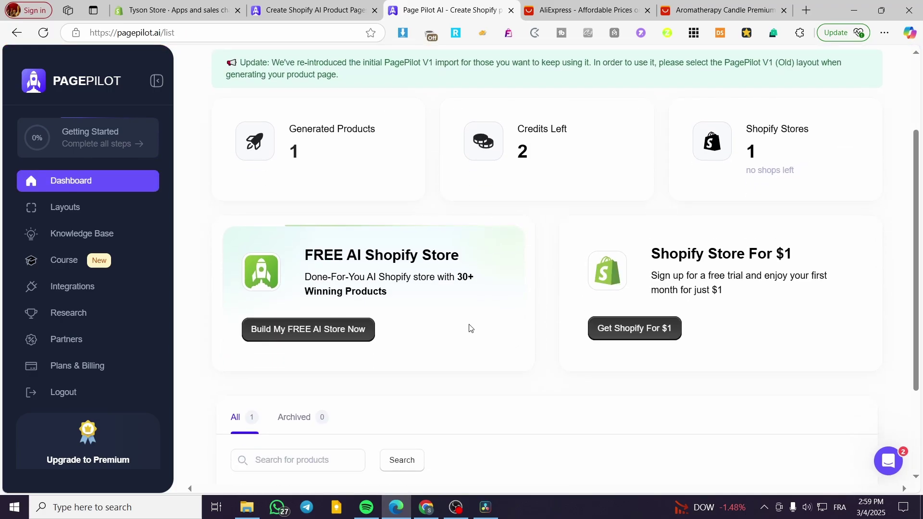
pyautogui.scroll(-3, 462, 324)
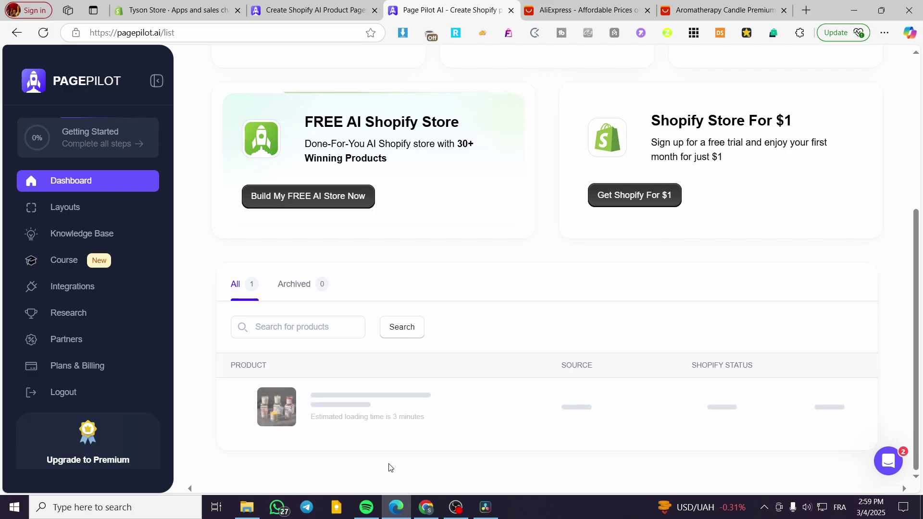
# Close both AliExpress tabs and open the generated Versatile Aromatherapy Candle Set for editing and import
pyautogui.click(784, 10)
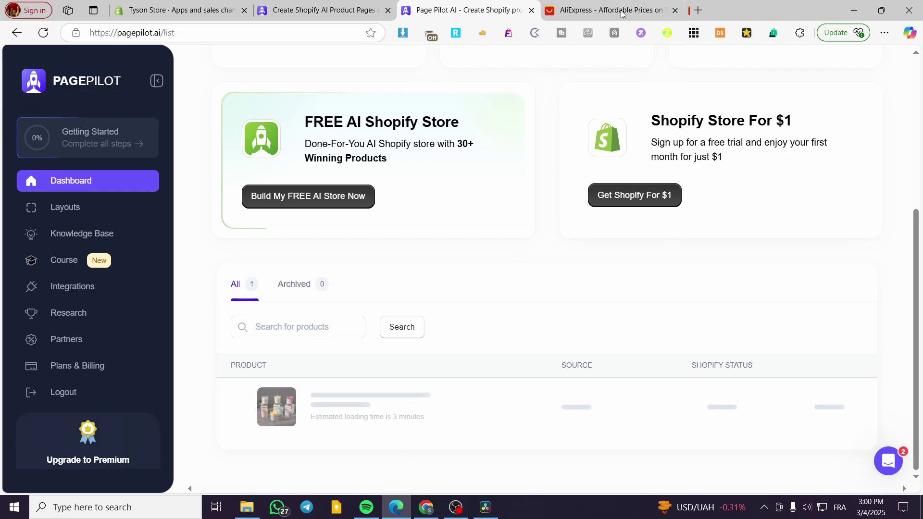
pyautogui.click(648, 11)
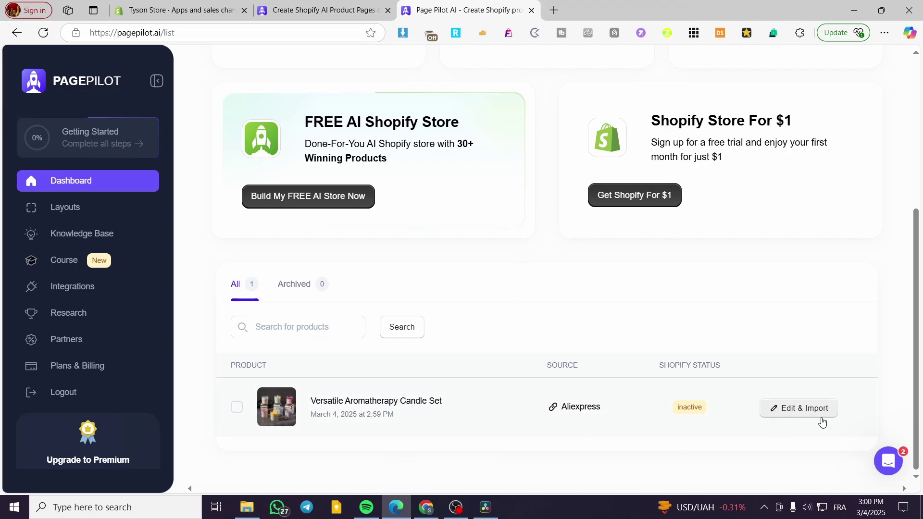
pyautogui.click(812, 413)
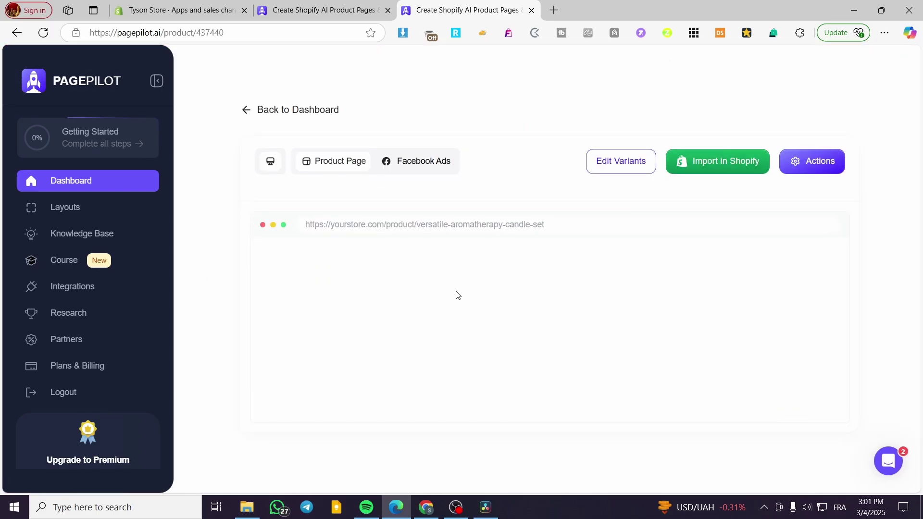
# Review the generated candle set page, including its images, benefits, color variants, customer review and scent sections
pyautogui.scroll(-5, 793, 270)
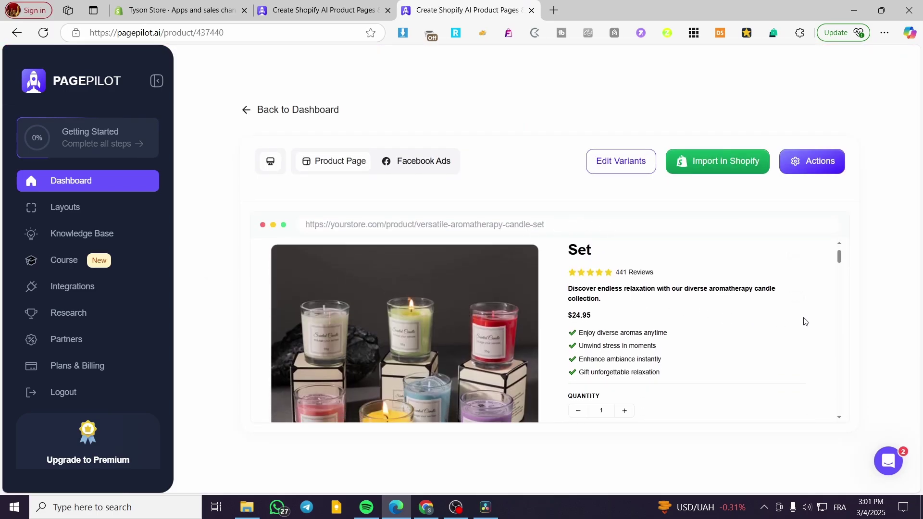
pyautogui.scroll(-3, 653, 297)
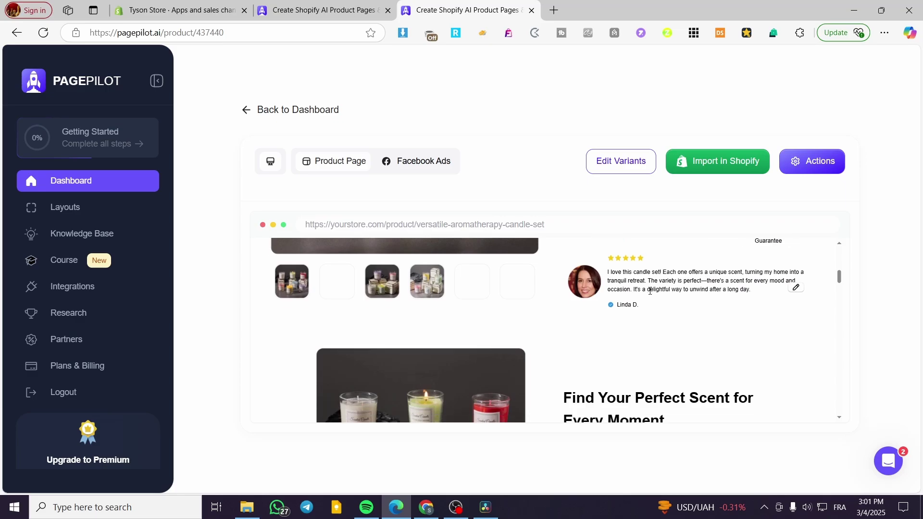
pyautogui.scroll(-6, 505, 341)
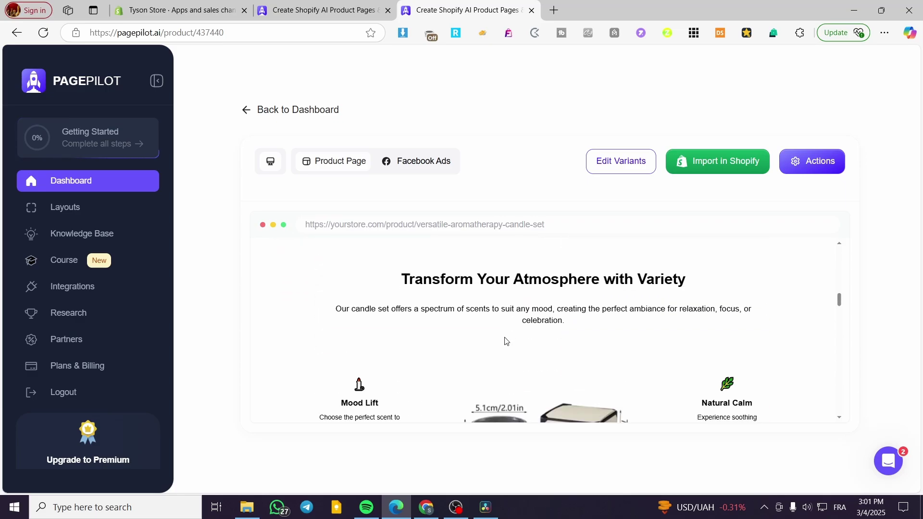
pyautogui.scroll(3, 505, 337)
pyautogui.scroll(5, 505, 332)
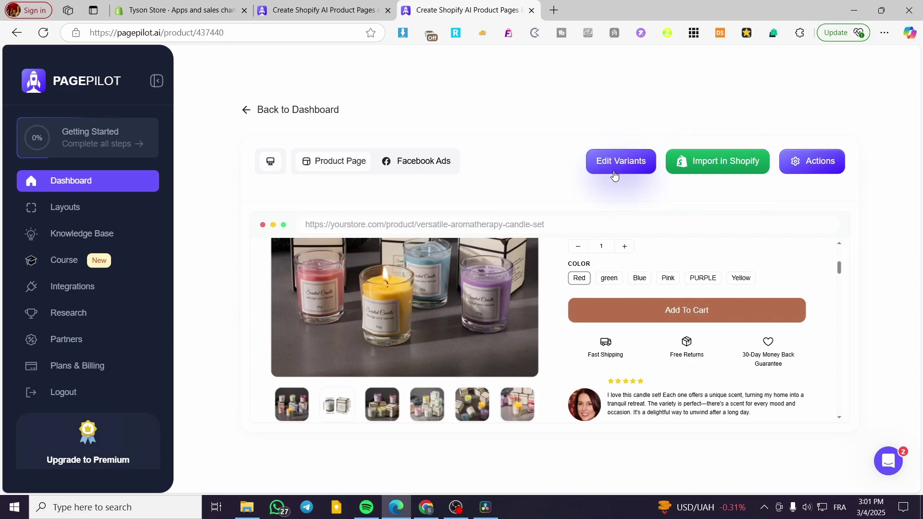
pyautogui.scroll(2, 711, 270)
# Check the product's available actions and try to import the candle set page into Shopify
pyautogui.click(806, 167)
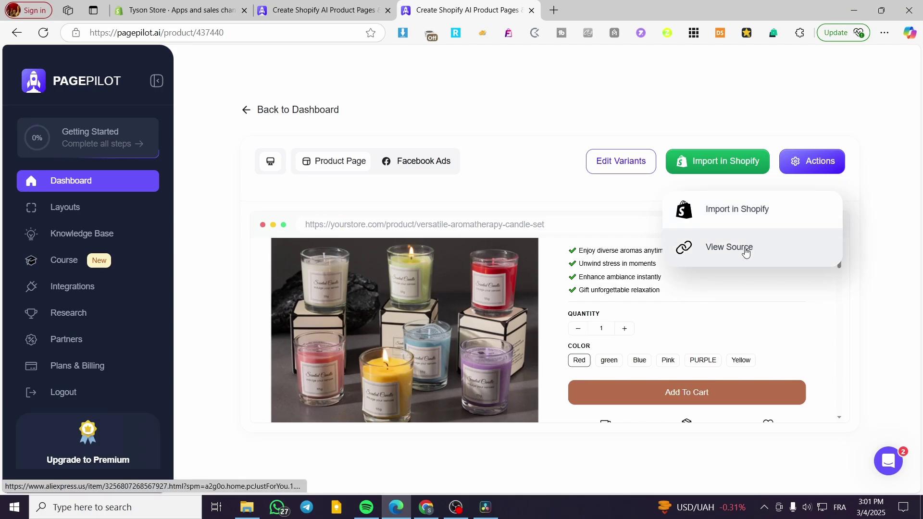
pyautogui.click(732, 165)
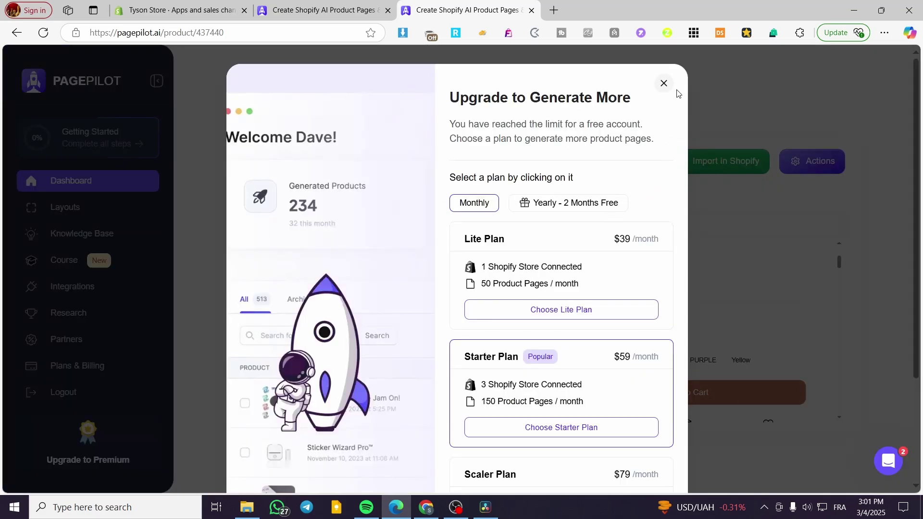
pyautogui.click(664, 84)
# Retry the Shopify import through the product's actions, and compare the Lite, Starter and Scaler plans before dismissing the upgrade offer
pyautogui.click(813, 155)
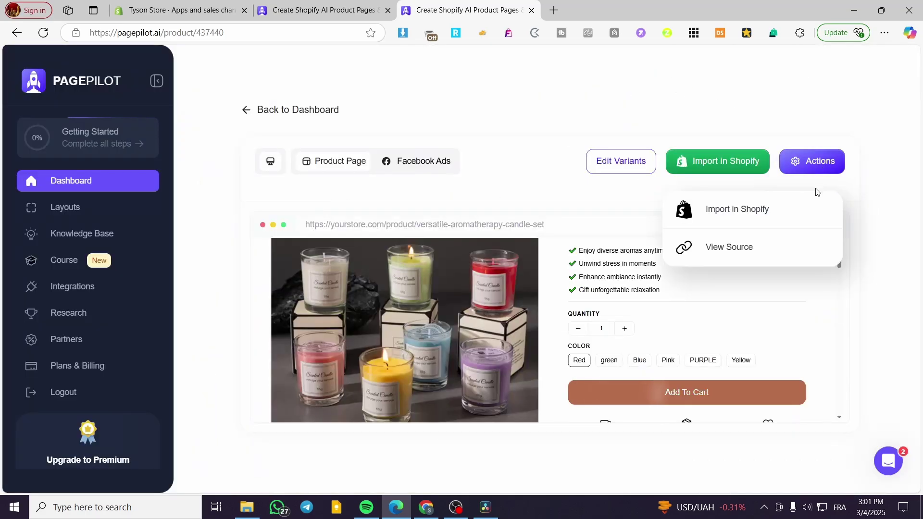
pyautogui.click(802, 209)
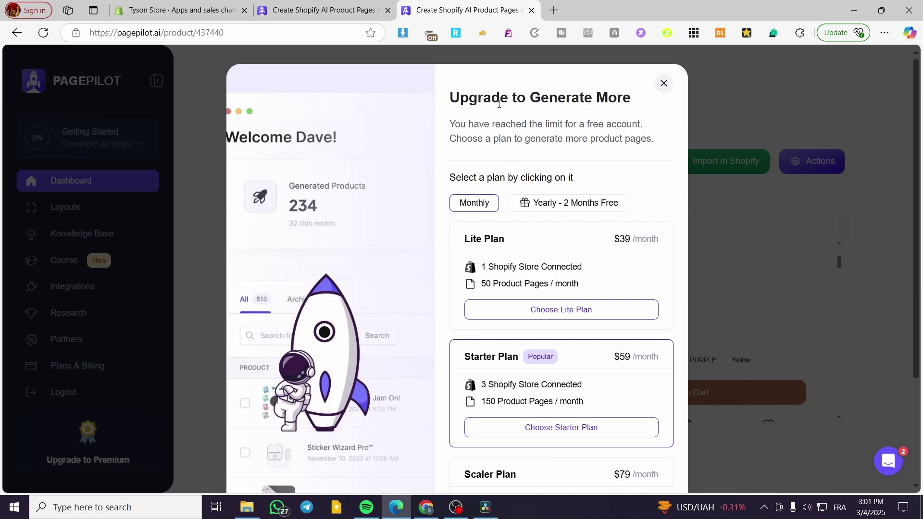
pyautogui.scroll(-3, 581, 250)
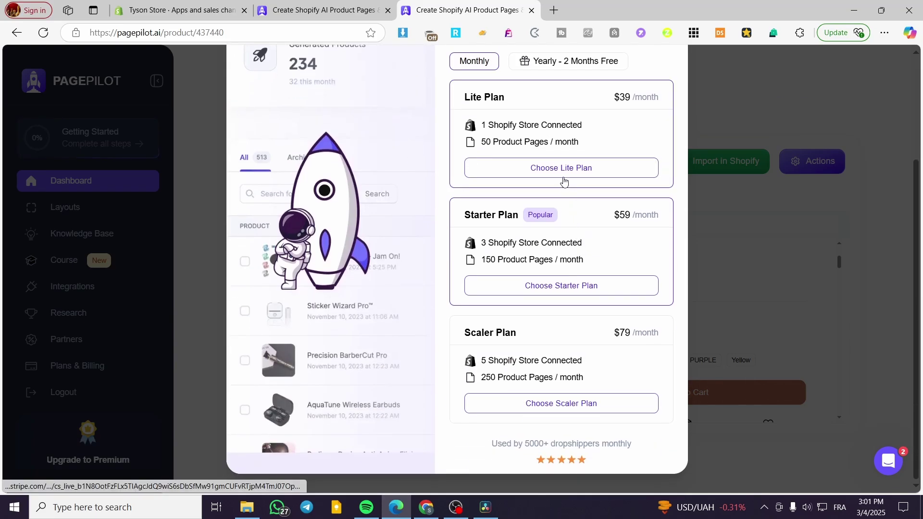
pyautogui.scroll(3, 583, 212)
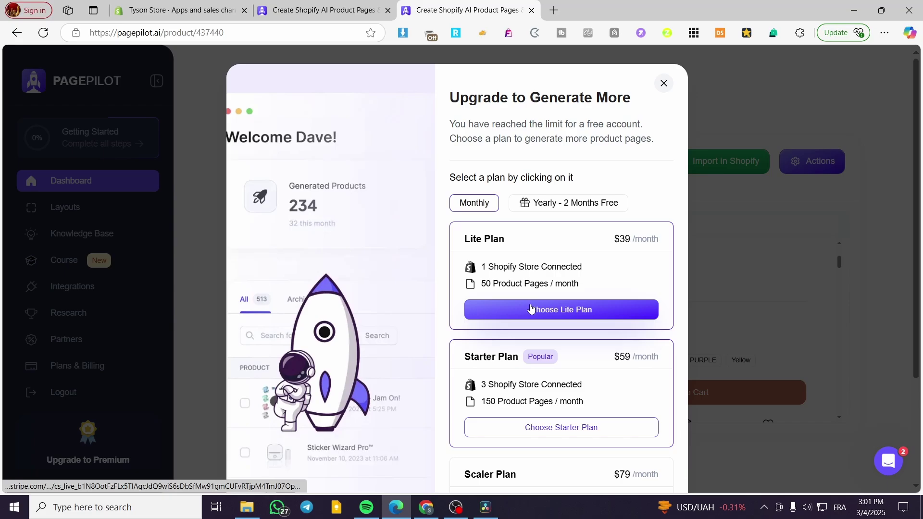
pyautogui.click(664, 84)
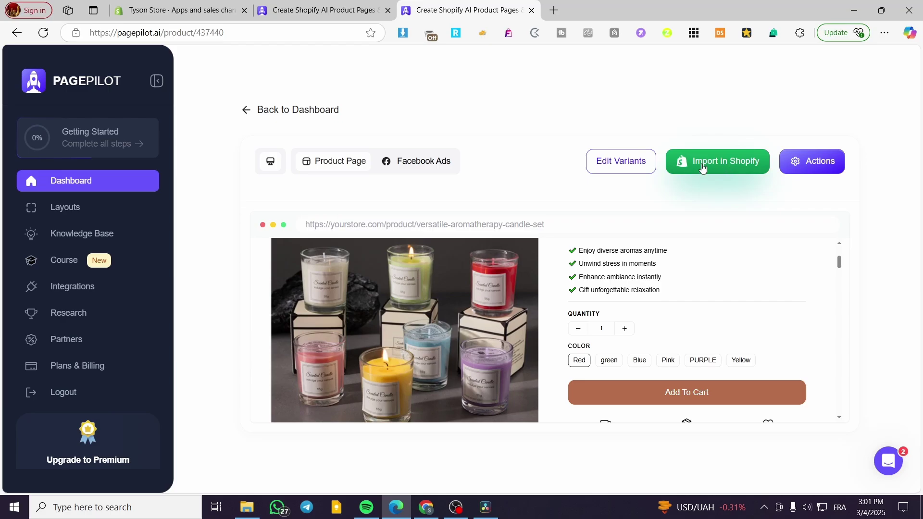
# Switch to the Tyson Store Shopify admin and open its product list
pyautogui.click(179, 5)
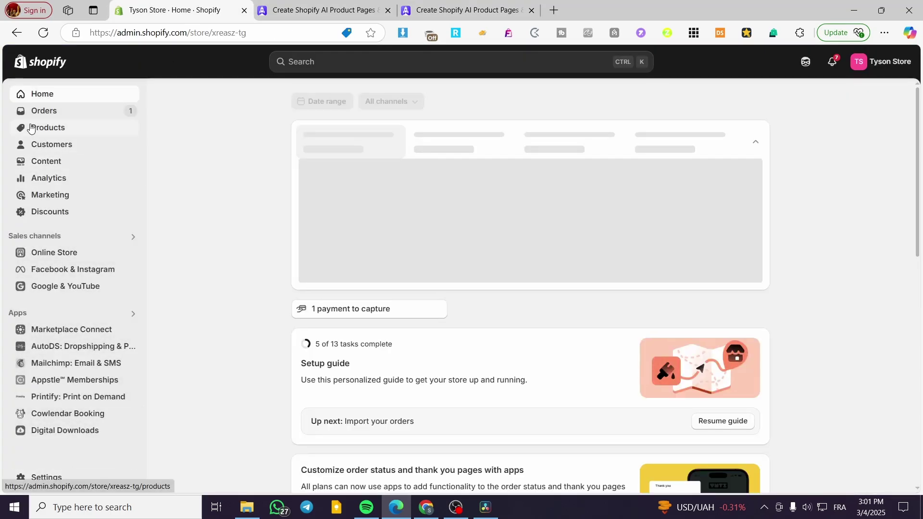
pyautogui.click(44, 127)
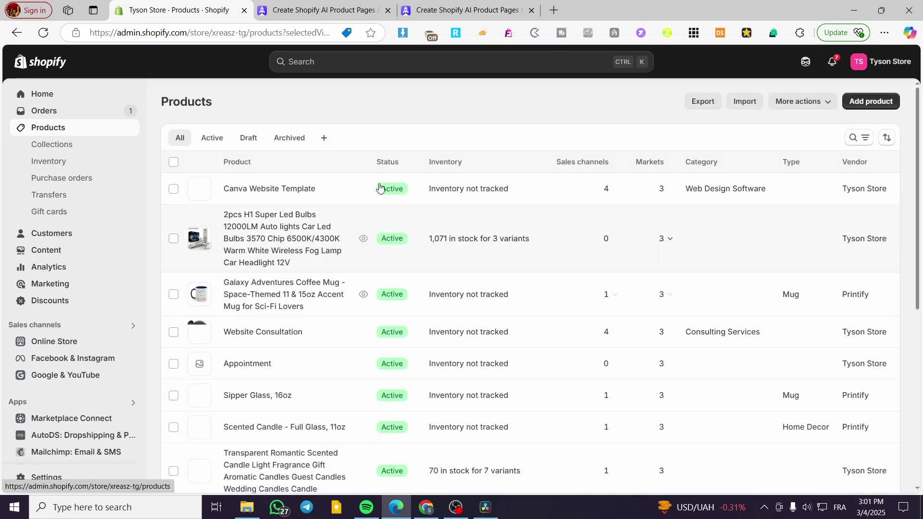
# Close both PagePilot tabs and return to the Shopify admin's home page
pyautogui.click(388, 15)
pyautogui.click(388, 15)
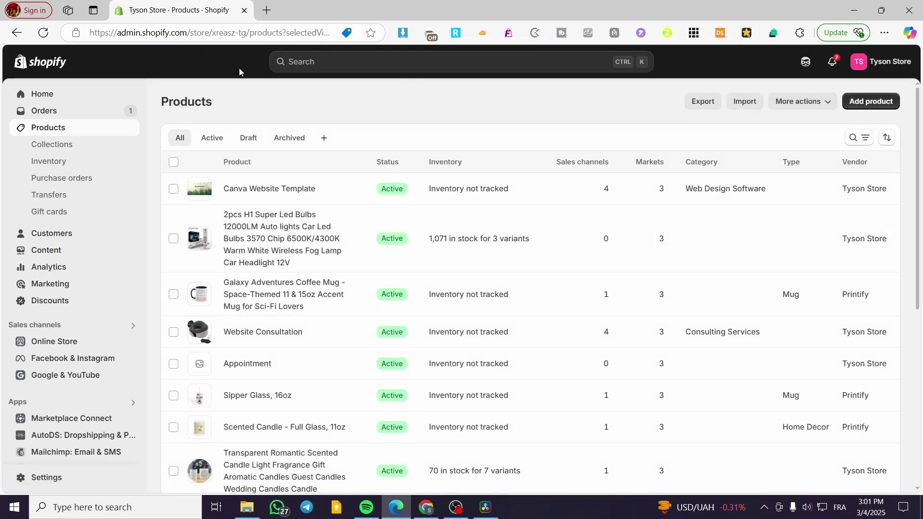
pyautogui.click(48, 100)
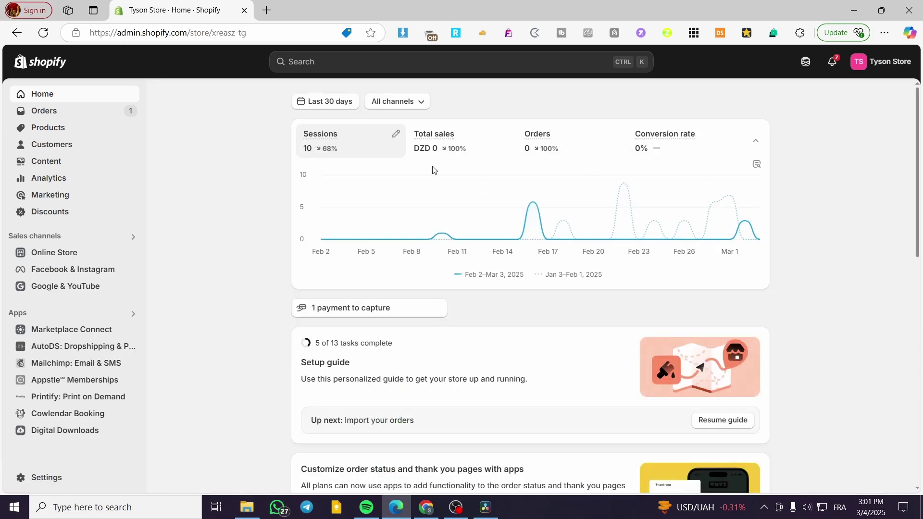